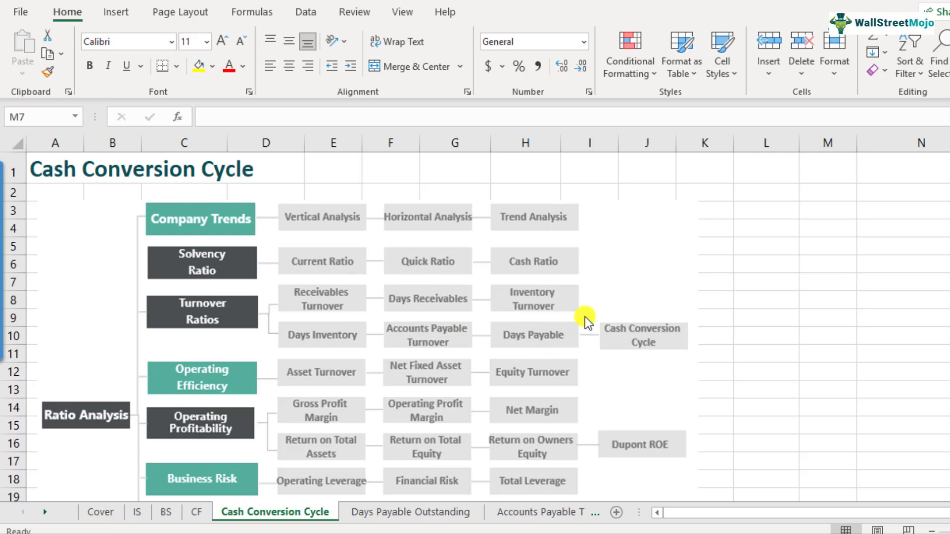
# Examine the Cash Conversion Cycle formula and the definitions of its three day-count components below the ratio analysis chart.
pyautogui.click(760, 338)
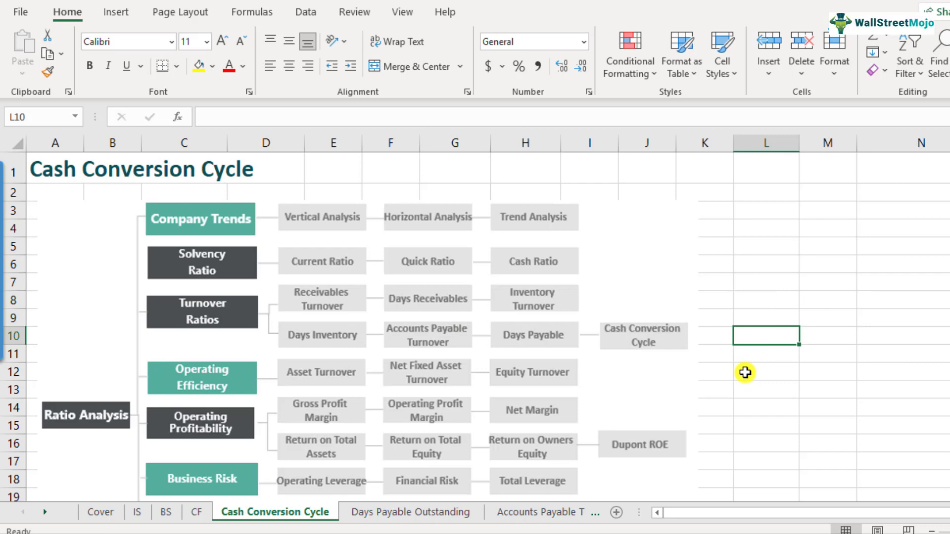
pyautogui.scroll(-8, 745, 373)
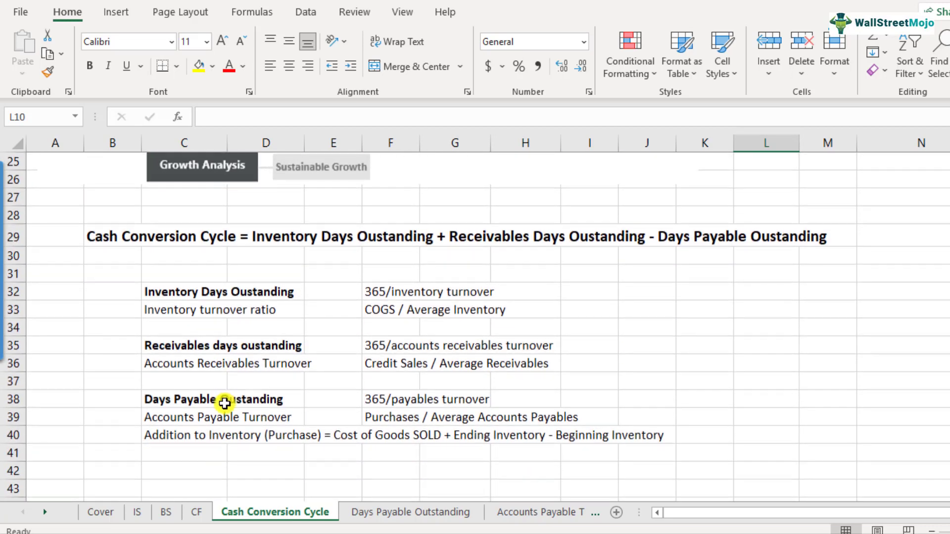
pyautogui.moveTo(167, 289); pyautogui.dragTo(165, 435)
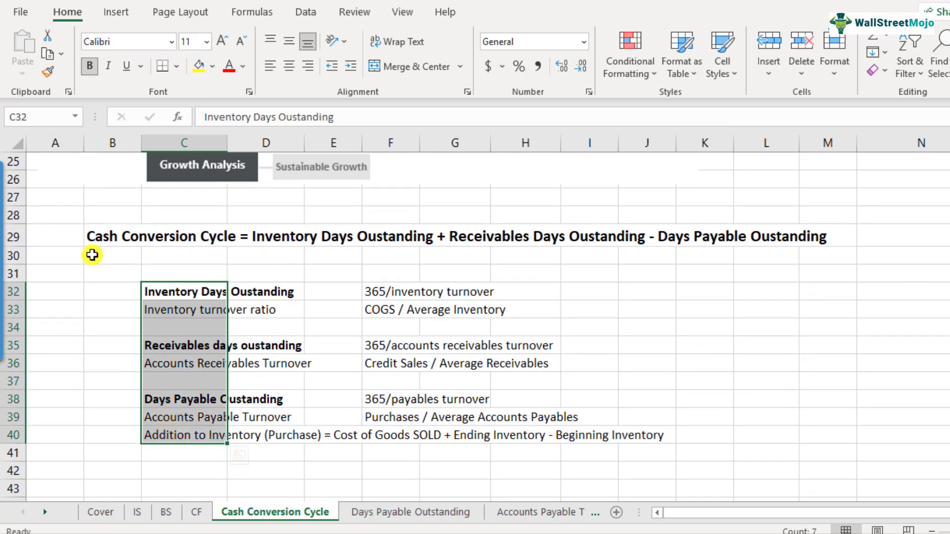
pyautogui.click(92, 238)
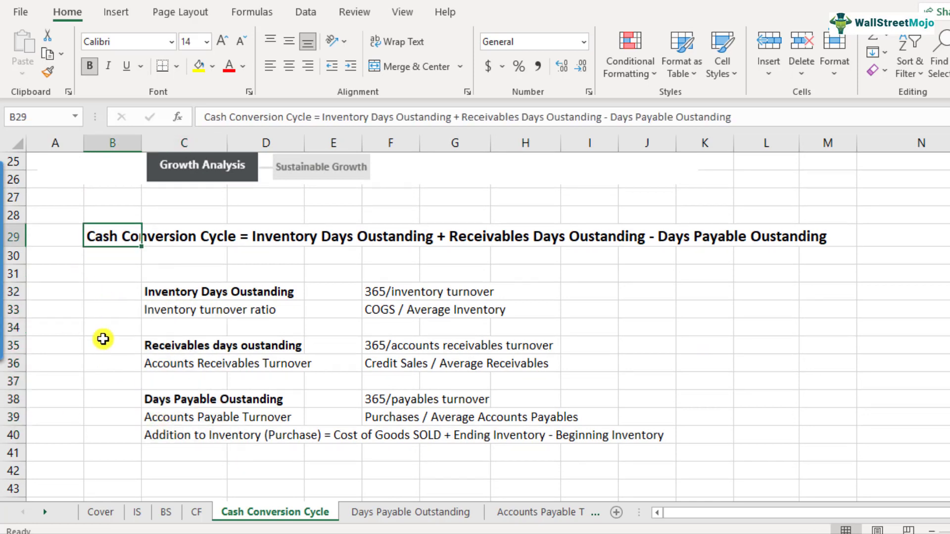
pyautogui.doubleClick(124, 237)
pyautogui.moveTo(248, 236); pyautogui.dragTo(826, 239)
pyautogui.click(661, 239)
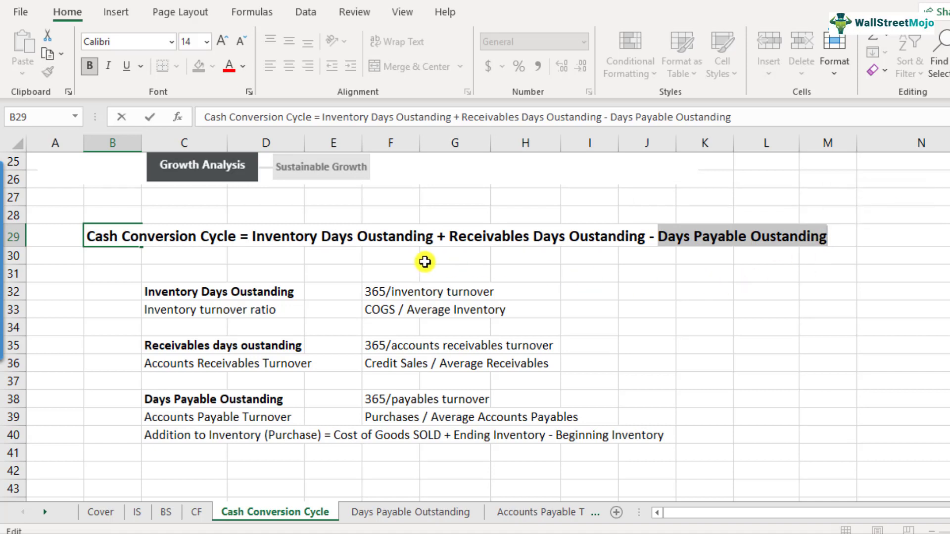
pyautogui.click(239, 273)
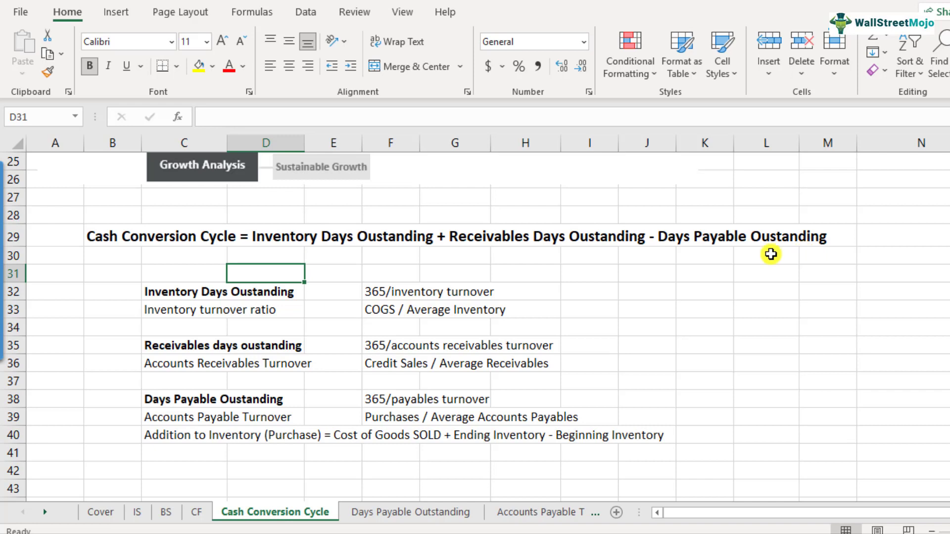
# Review the formula in B29 term by term, comparing the inventory and receivables days with the subtracted Days Payable Oustanding.
pyautogui.click(120, 241)
pyautogui.doubleClick(120, 241)
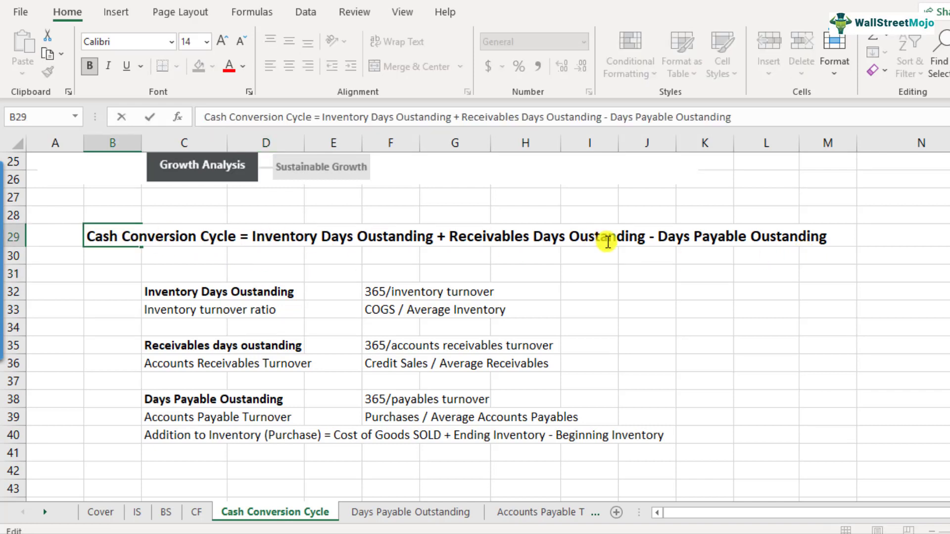
pyautogui.moveTo(645, 238); pyautogui.dragTo(251, 235)
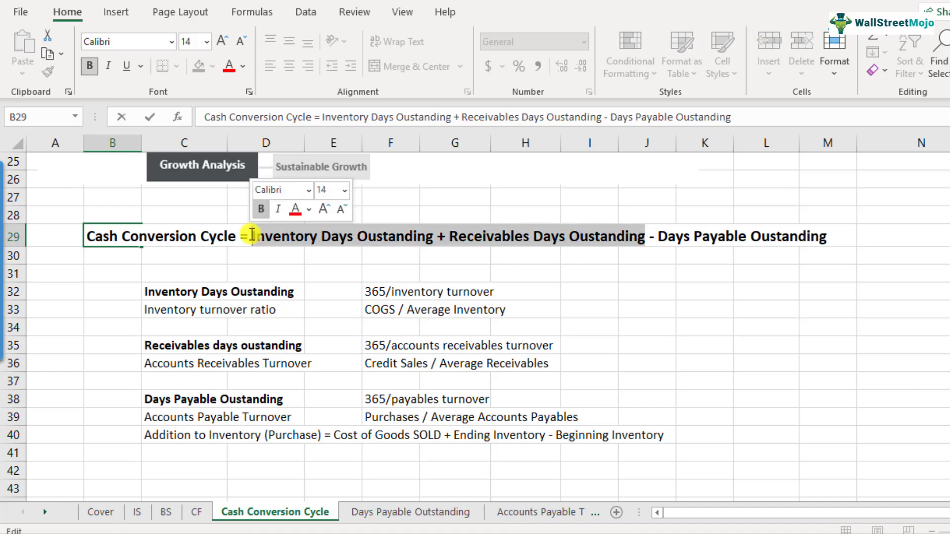
pyautogui.moveTo(657, 240); pyautogui.dragTo(830, 236)
pyautogui.click(658, 240)
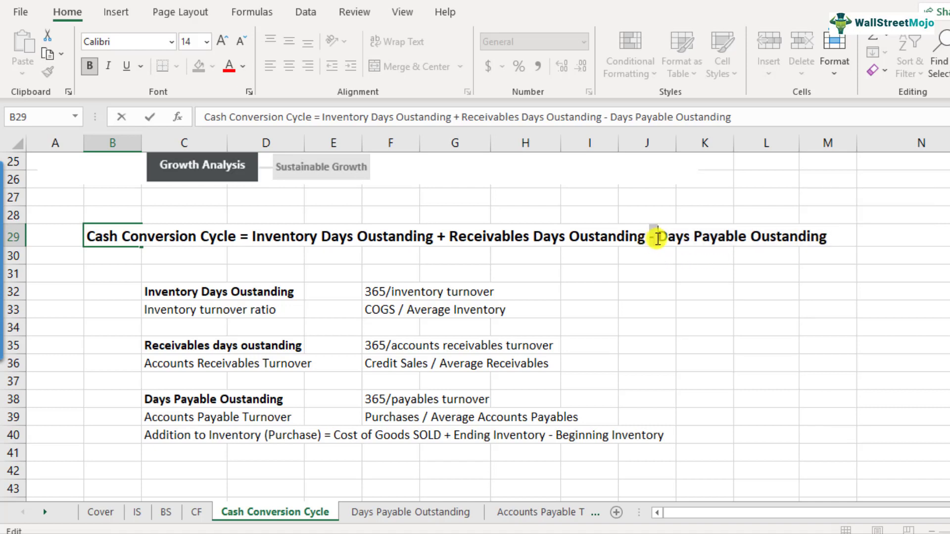
pyautogui.doubleClick(660, 240)
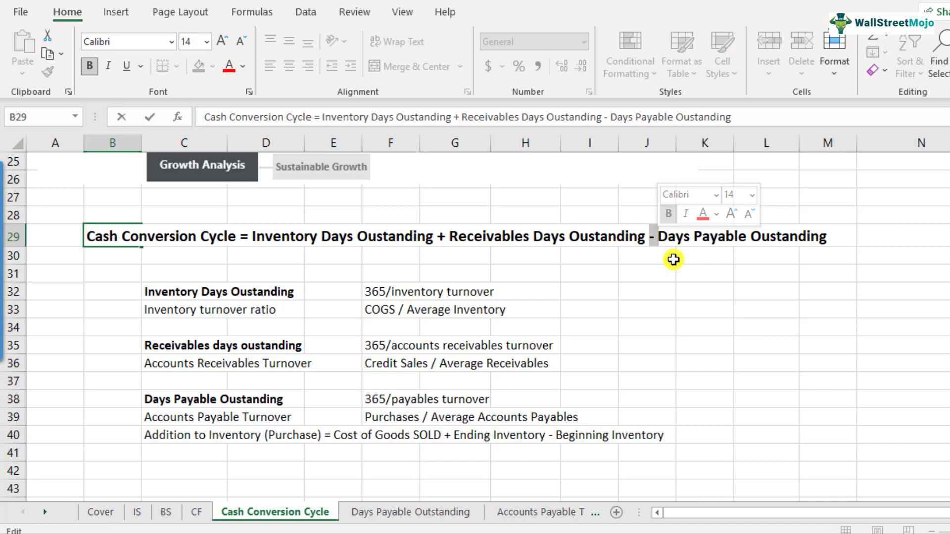
pyautogui.click(659, 238)
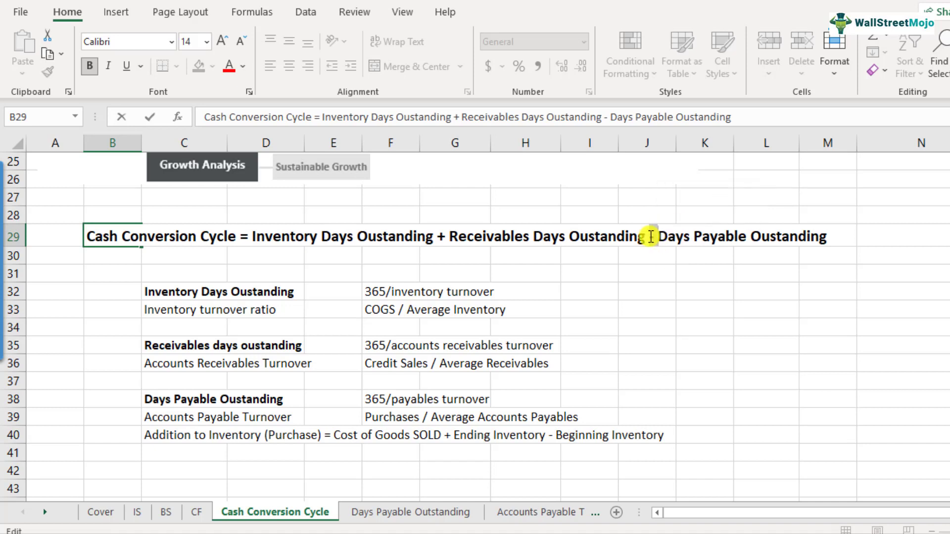
pyautogui.click(127, 260)
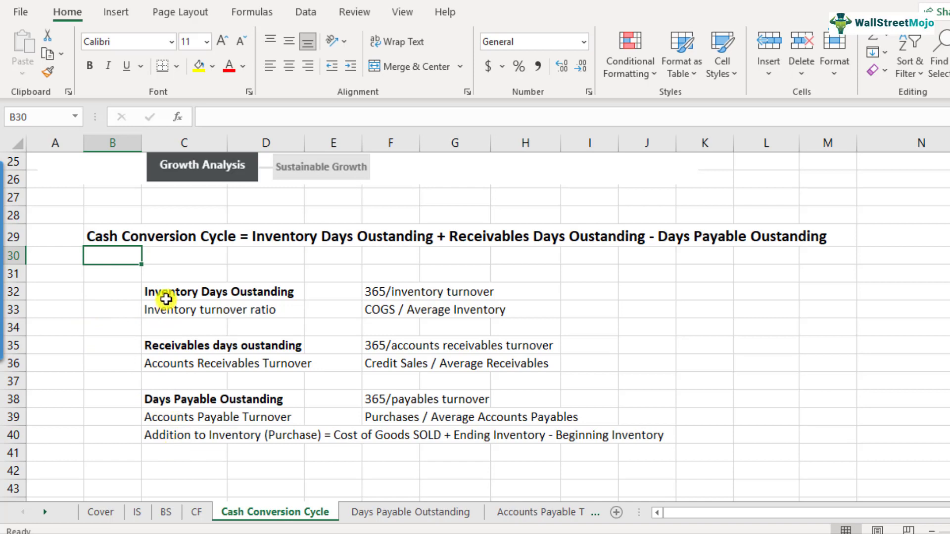
# Make the "365/inventory turnover" text in cell F32 bold.
pyautogui.click(365, 293)
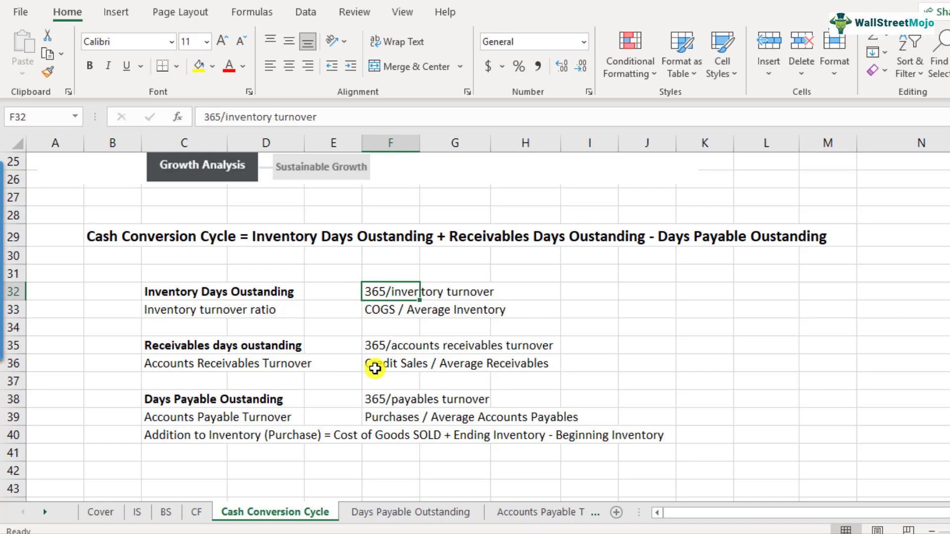
pyautogui.hotkey('ctrl', 'b')
pyautogui.click(626, 304)
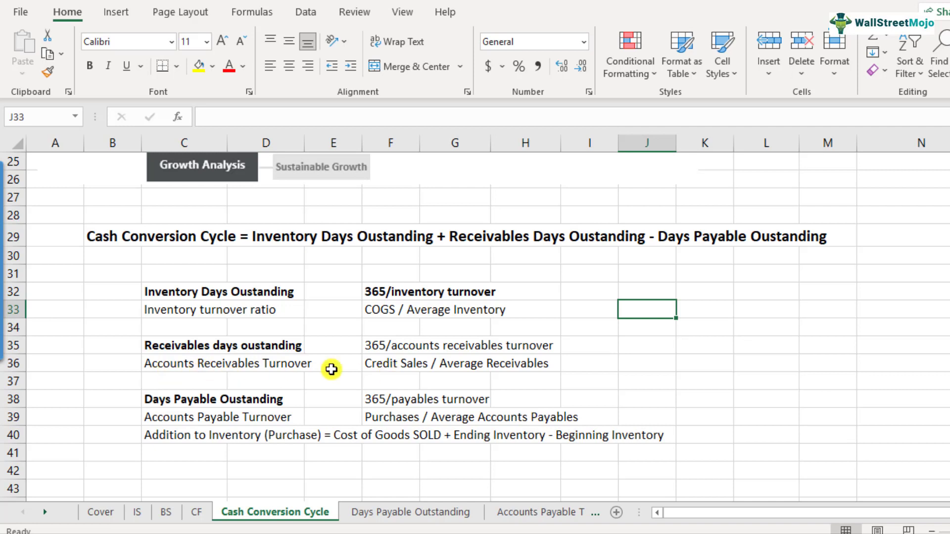
# Make only the words "Addition to Inventory (Purchase)" bold within the text of cell C40.
pyautogui.click(389, 367)
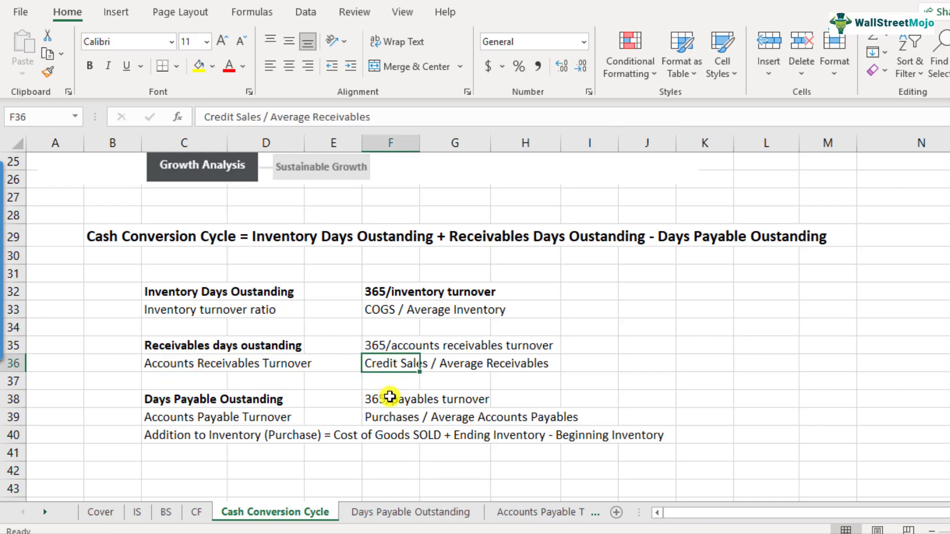
pyautogui.click(608, 365)
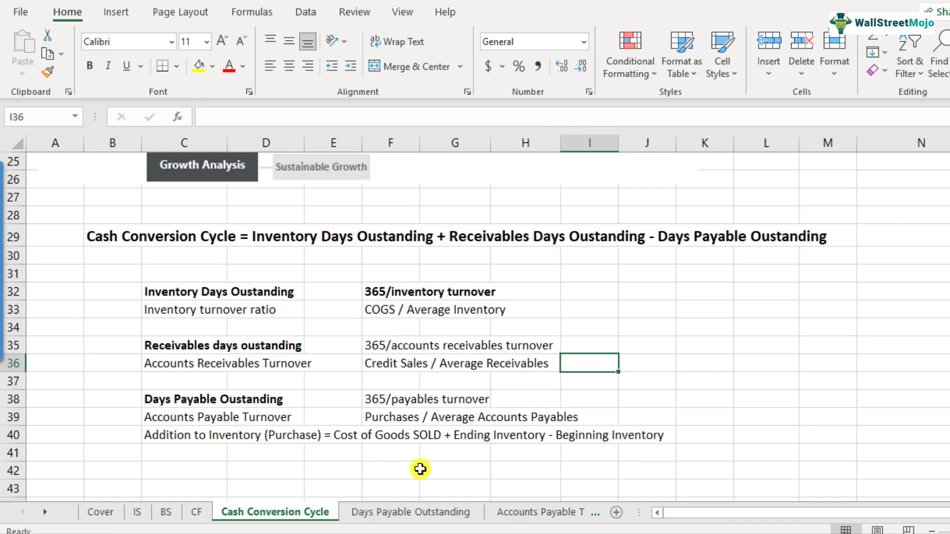
pyautogui.click(169, 436)
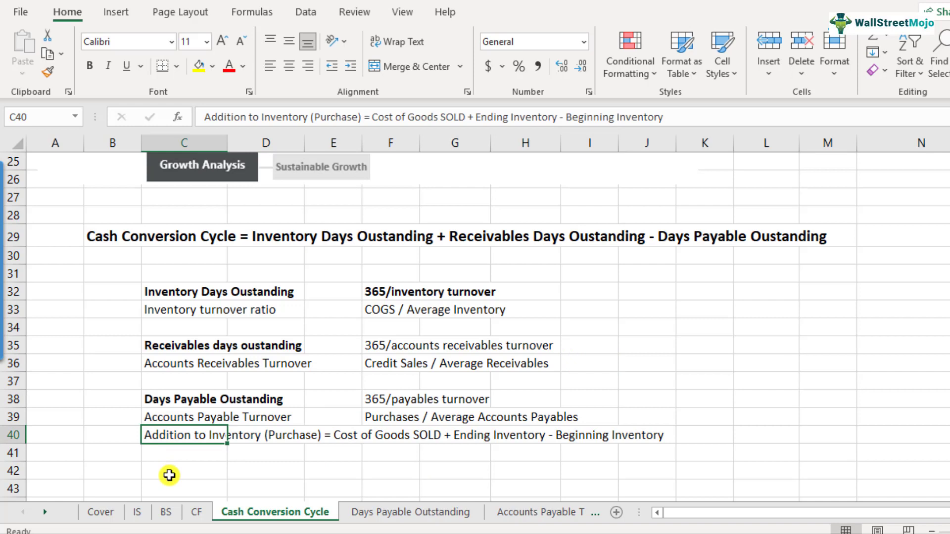
pyautogui.press('F2')
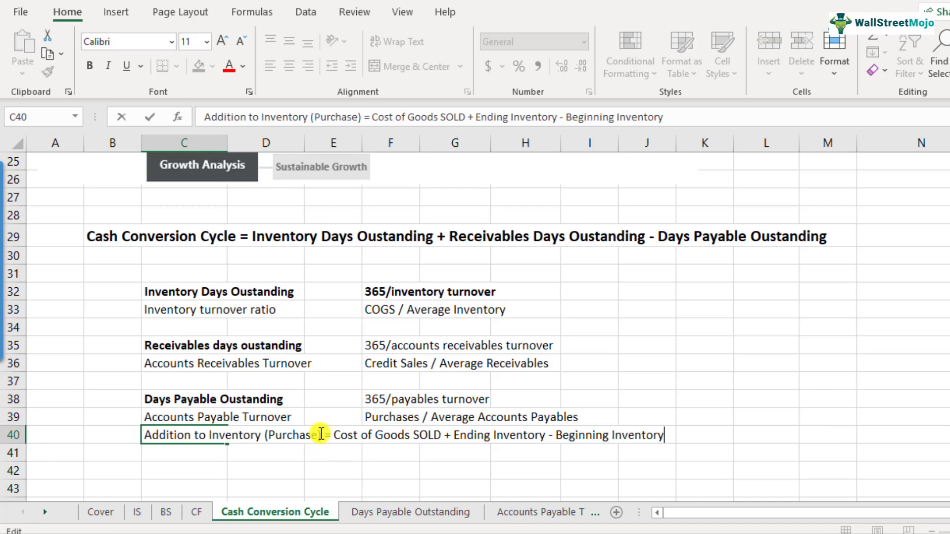
pyautogui.moveTo(322, 435); pyautogui.dragTo(144, 435)
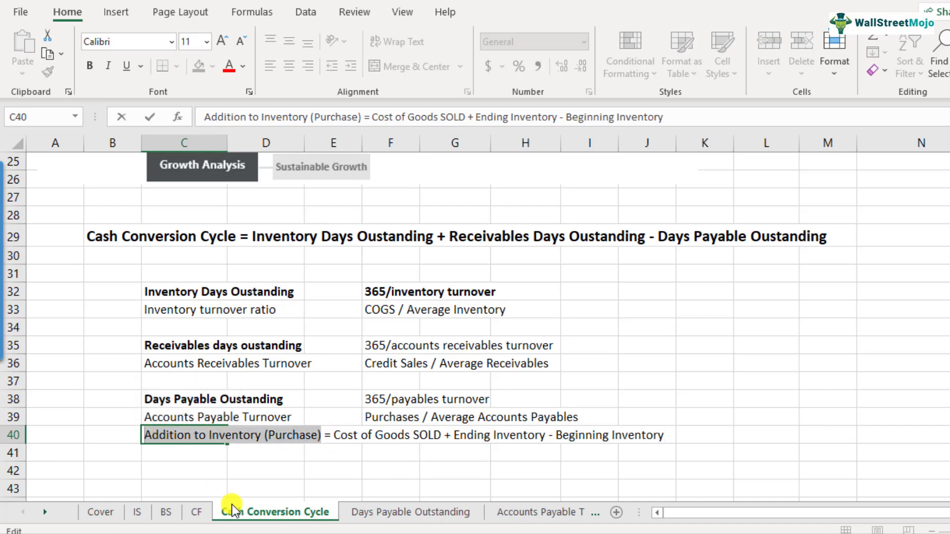
pyautogui.hotkey('ctrl', 'b')
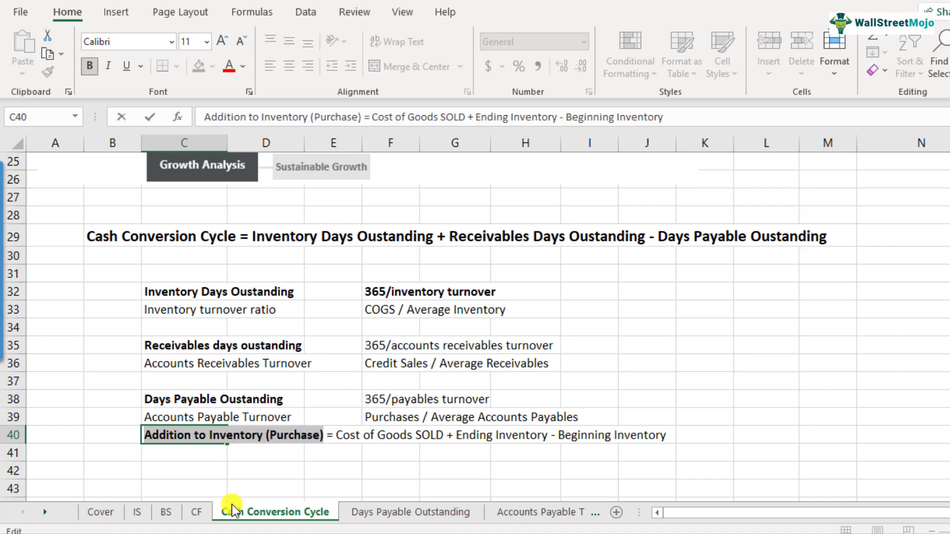
pyautogui.press('Return')
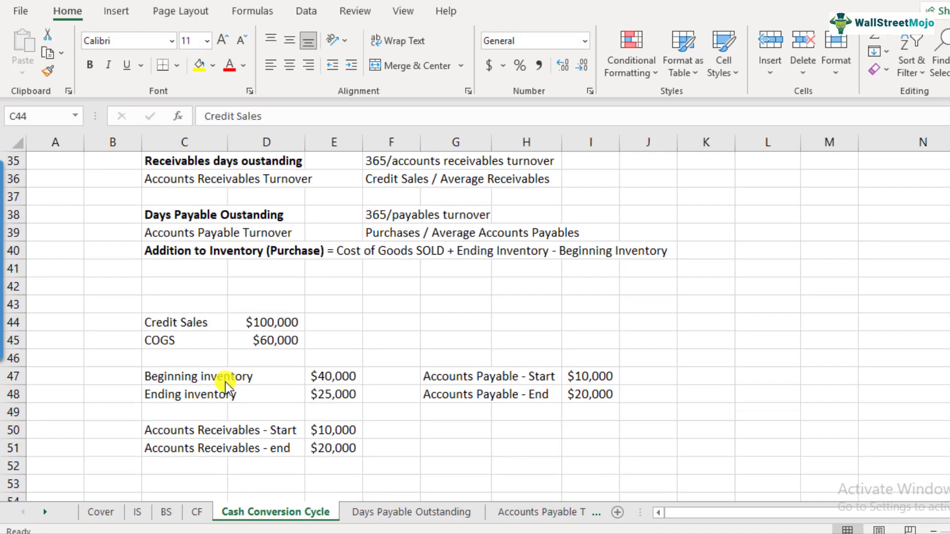
# Examine the sample figures for credit sales, COGS, inventory, accounts receivables and accounts payable in rows 44 to 51.
pyautogui.scroll(-1, 225, 382)
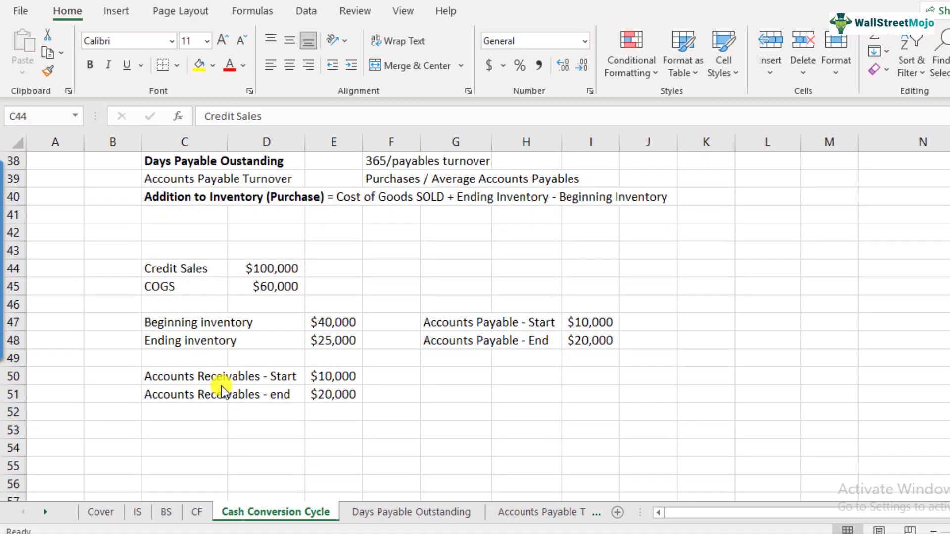
pyautogui.click(292, 271)
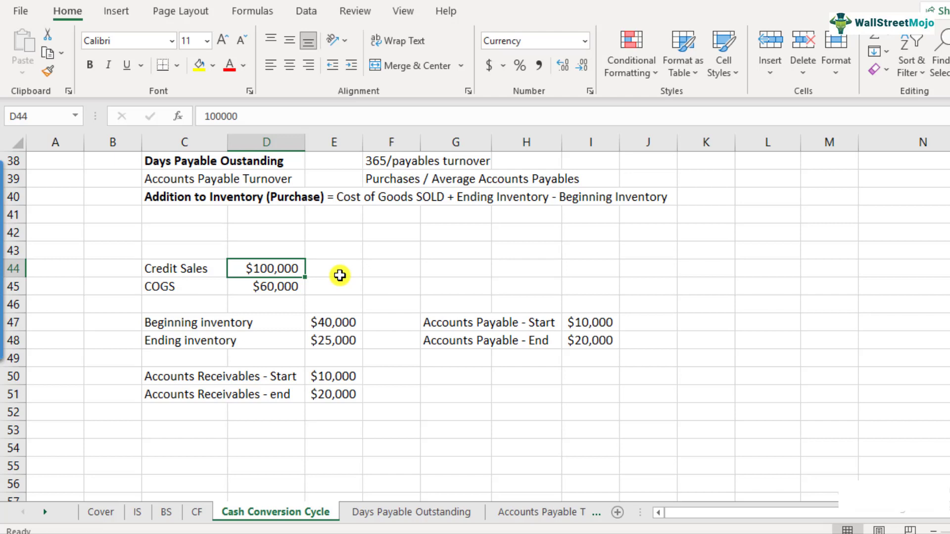
pyautogui.moveTo(191, 272); pyautogui.dragTo(259, 270)
pyautogui.click(260, 269)
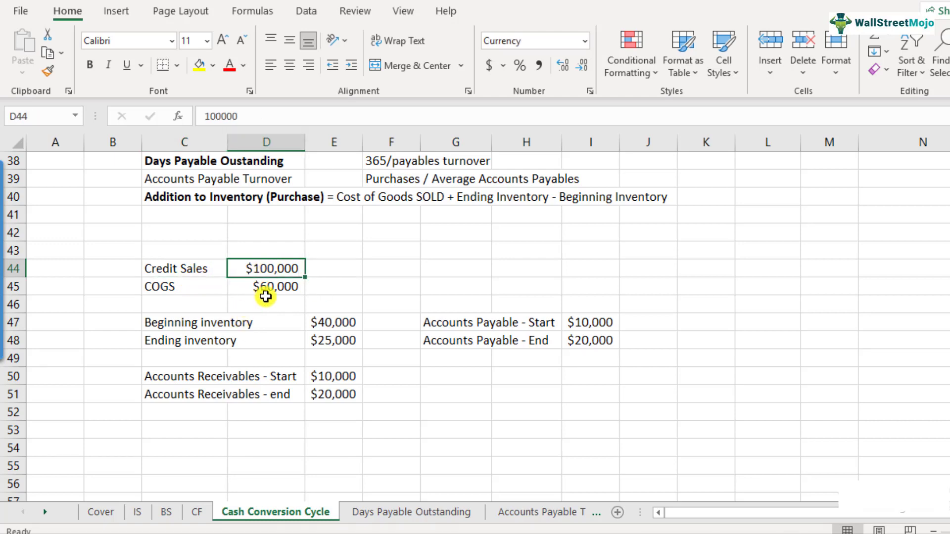
pyautogui.click(190, 292)
pyautogui.click(276, 296)
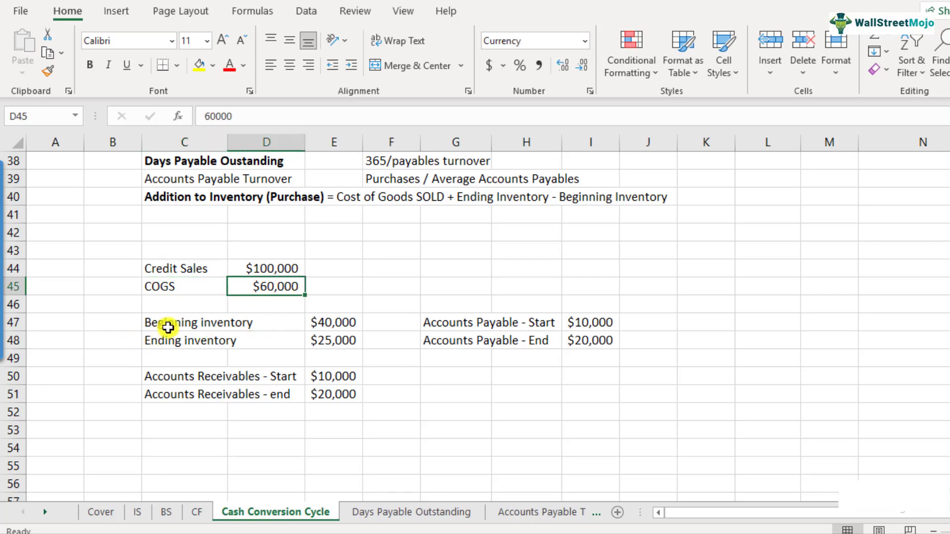
pyautogui.moveTo(180, 325); pyautogui.dragTo(186, 339)
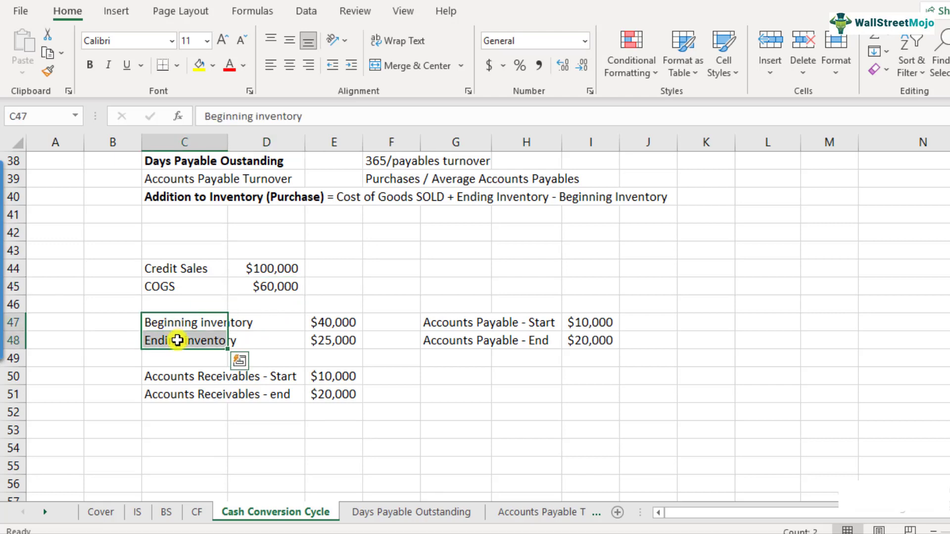
pyautogui.moveTo(167, 380); pyautogui.dragTo(167, 390)
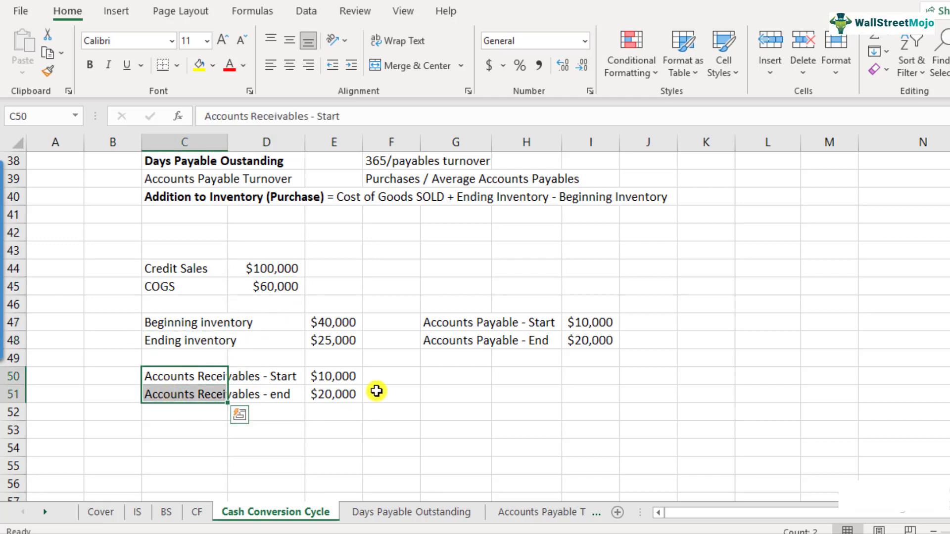
pyautogui.moveTo(465, 325); pyautogui.dragTo(461, 341)
pyautogui.click(456, 396)
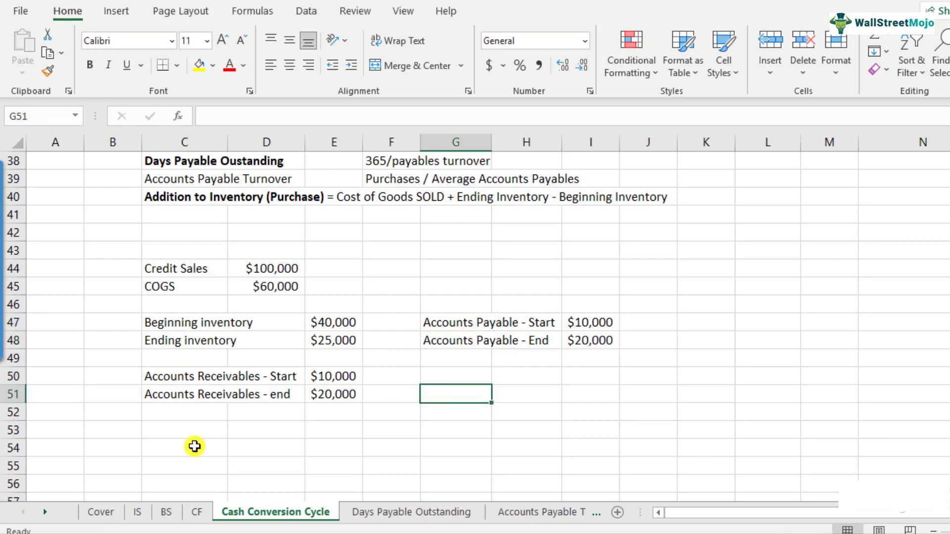
# Copy the Inventory Days Oustanding and Inventory turnover ratio definitions from C32:F33 to the area starting at C53, below the sample figures.
pyautogui.scroll(5, 213, 381)
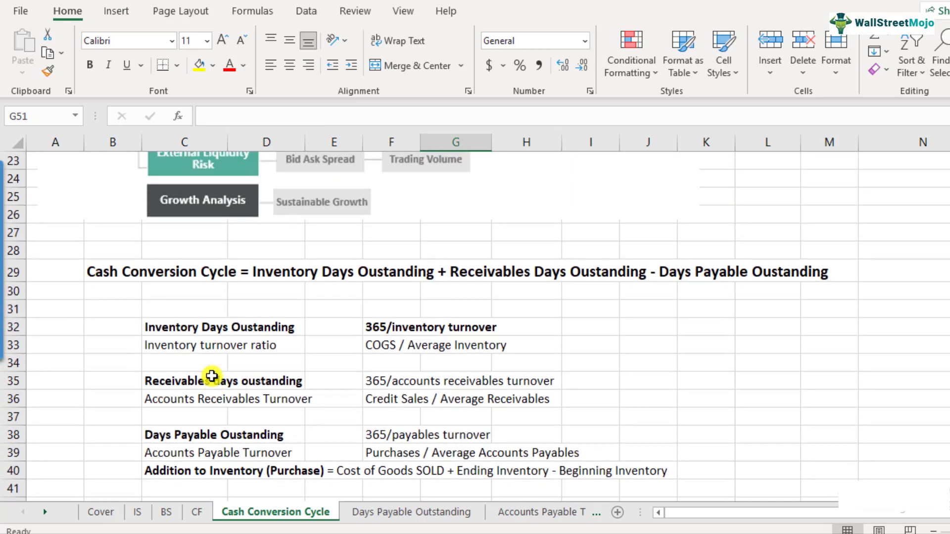
pyautogui.click(106, 272)
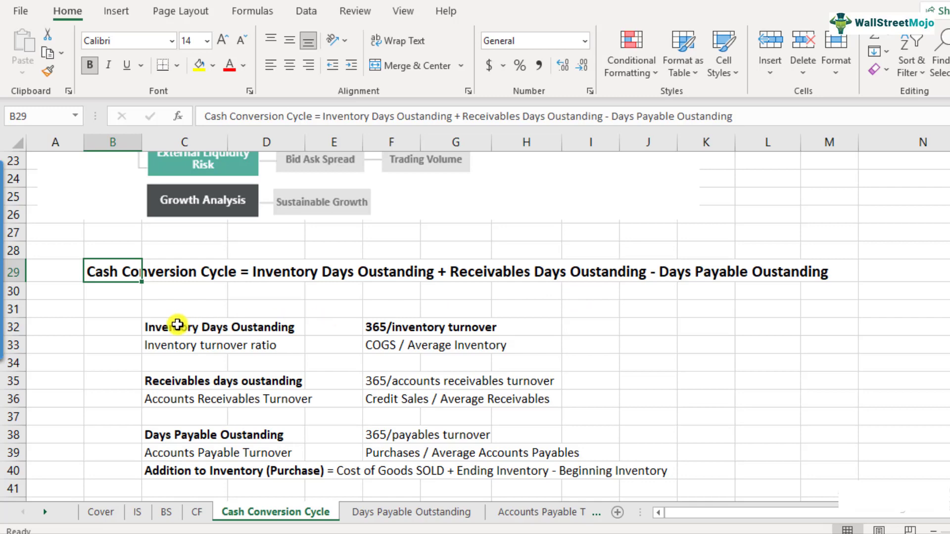
pyautogui.moveTo(178, 328); pyautogui.dragTo(413, 341)
pyautogui.hotkey('ctrl', 'c')
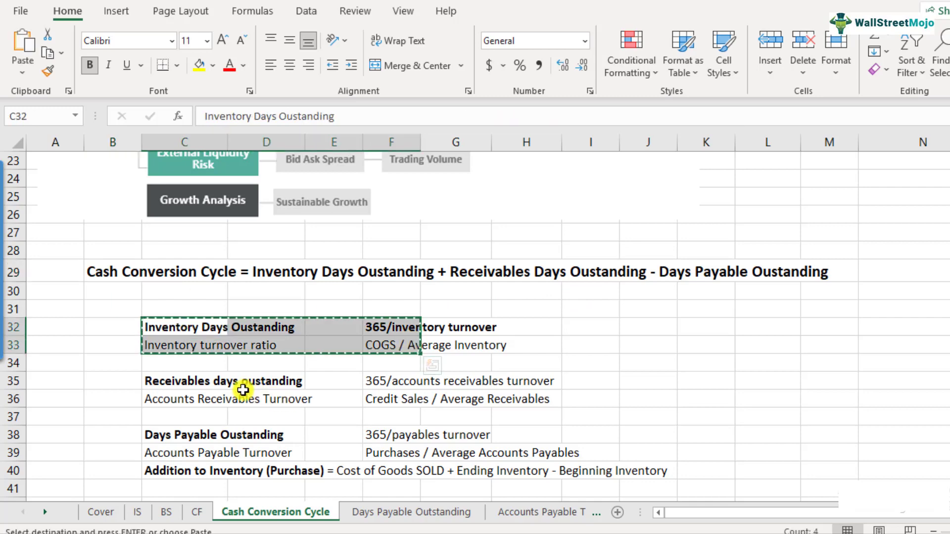
pyautogui.scroll(-7, 237, 388)
pyautogui.click(190, 324)
pyautogui.hotkey('ctrl', 'v')
pyautogui.scroll(3, 189, 347)
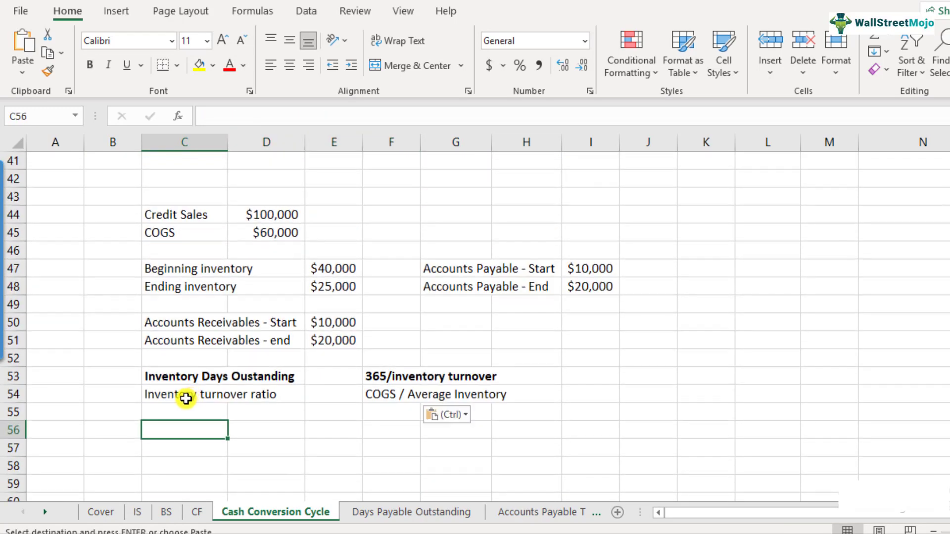
pyautogui.click(177, 381)
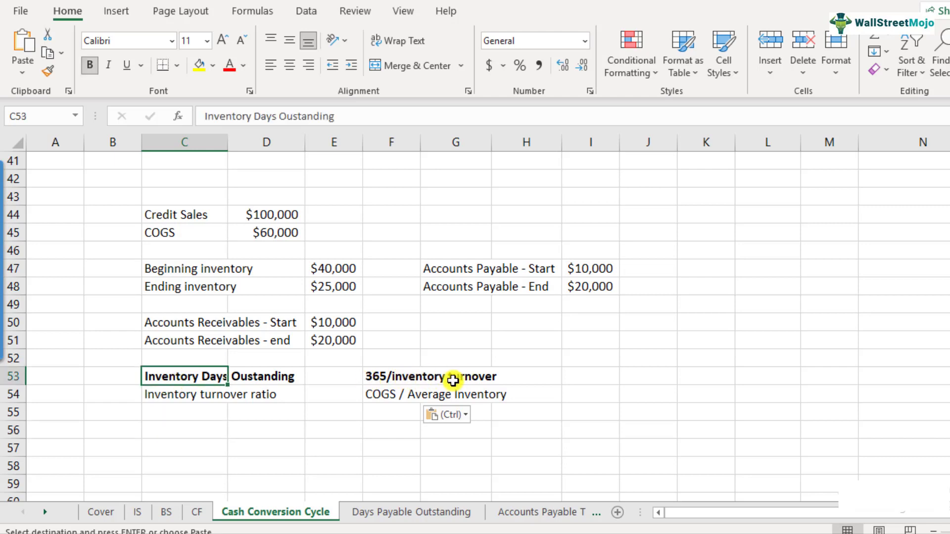
pyautogui.click(180, 433)
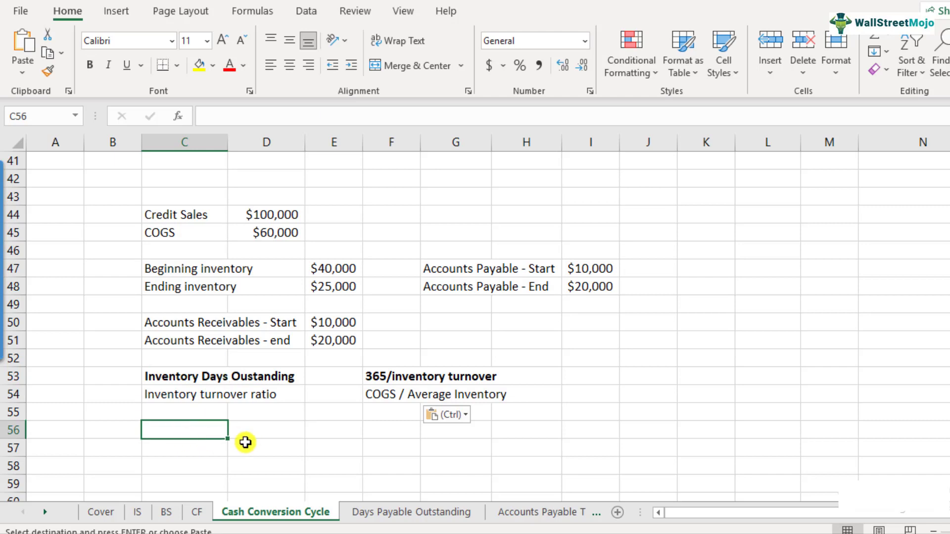
pyautogui.write('Invnetory')
pyautogui.press('Escape')
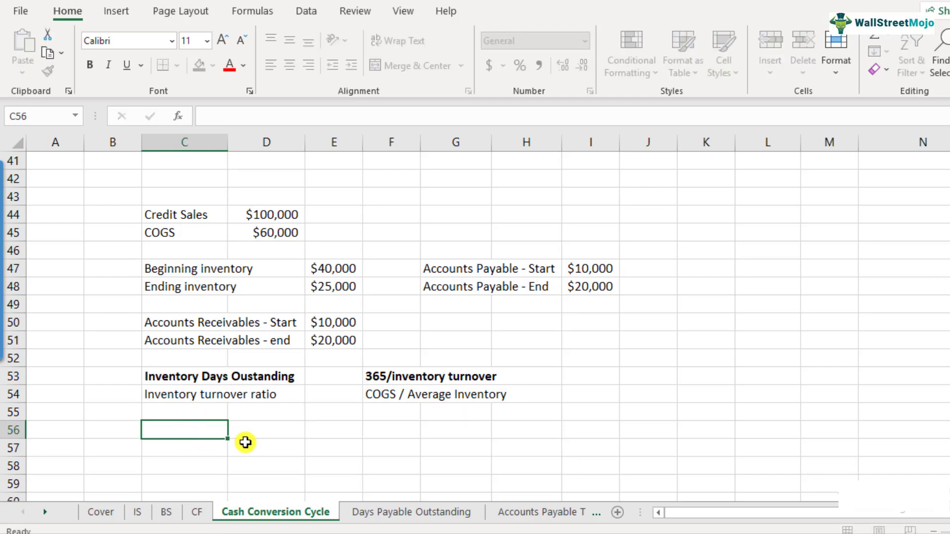
# Copy the "Inventory turnover ratio" label from C54 to C56.
pyautogui.press('Up')
pyautogui.press('Up')
pyautogui.hotkey('ctrl', 'c')
pyautogui.press('Down')
pyautogui.press('Down')
pyautogui.hotkey('ctrl', 'v')
# Calculate the inventory turnover ratio in E56 as COGS divided by average inventory, using =D45/AVERAGE(E47:E48).
pyautogui.press('Right')
pyautogui.press('Right')
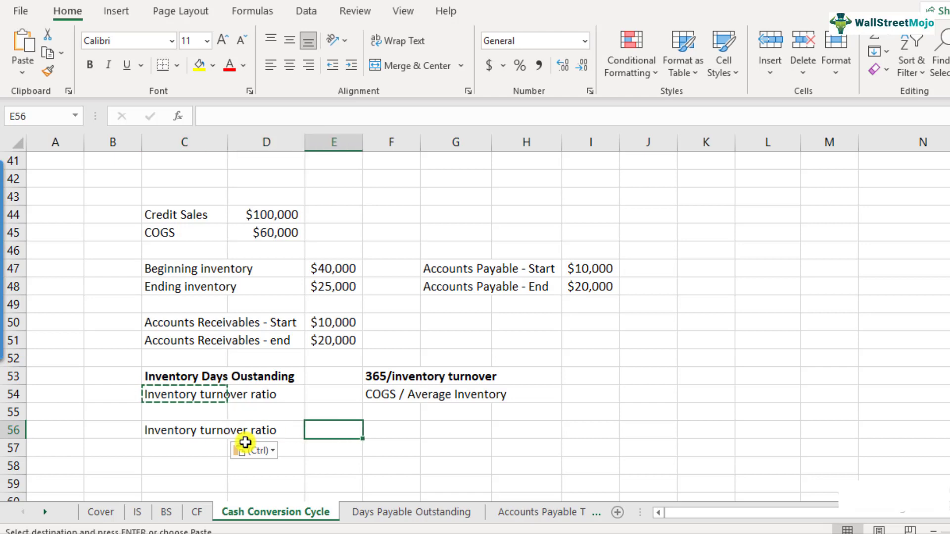
pyautogui.write('=')
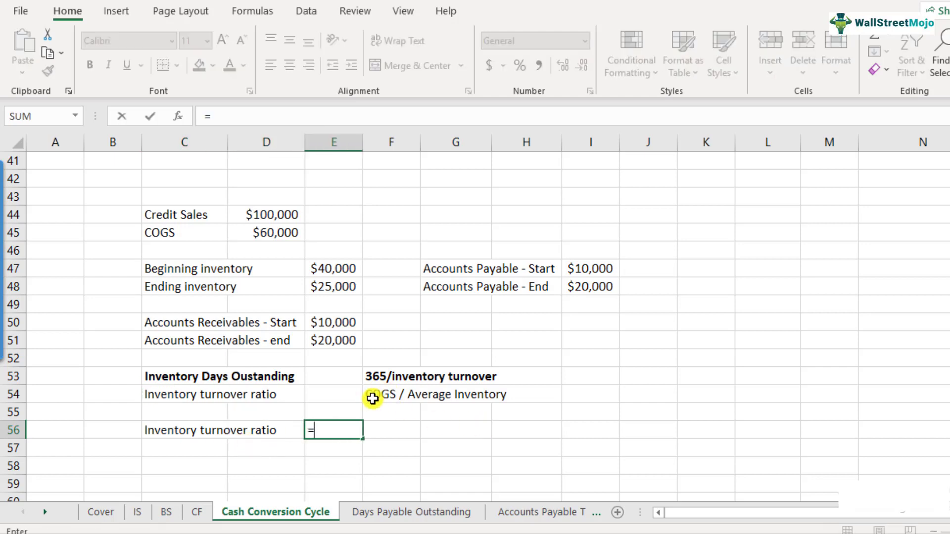
pyautogui.click(277, 236)
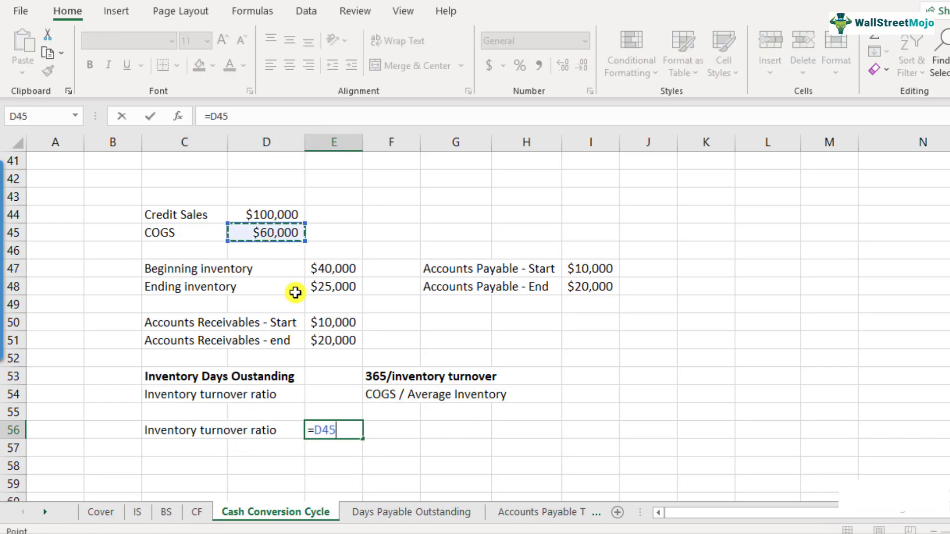
pyautogui.write('/')
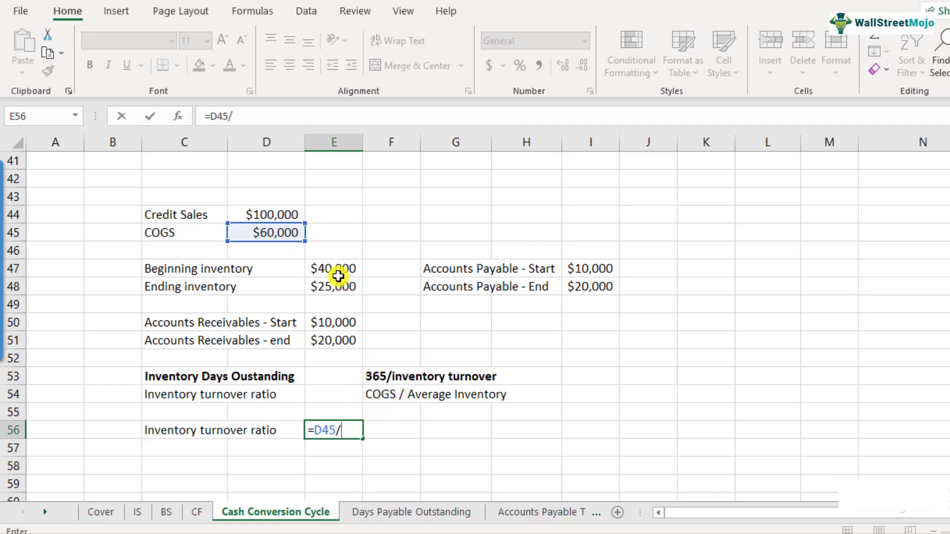
pyautogui.write('ave')
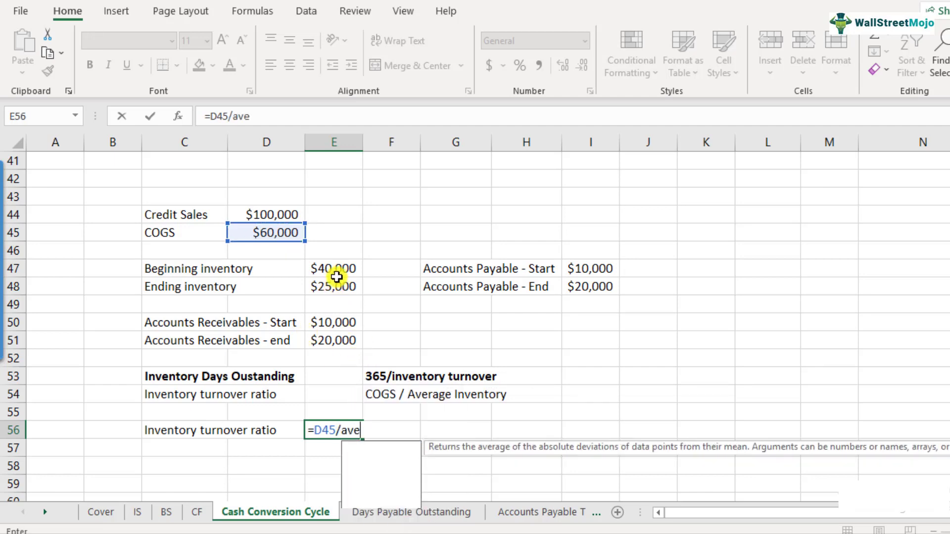
pyautogui.write('rage(')
pyautogui.moveTo(335, 269); pyautogui.dragTo(336, 287)
pyautogui.write(')')
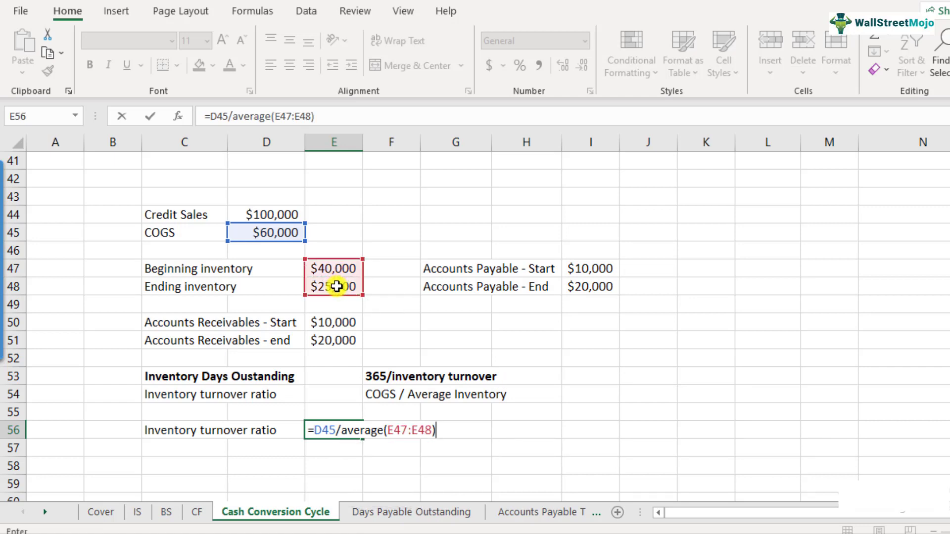
pyautogui.press('Return')
pyautogui.press('Up')
pyautogui.press('F2')
pyautogui.press('Escape')
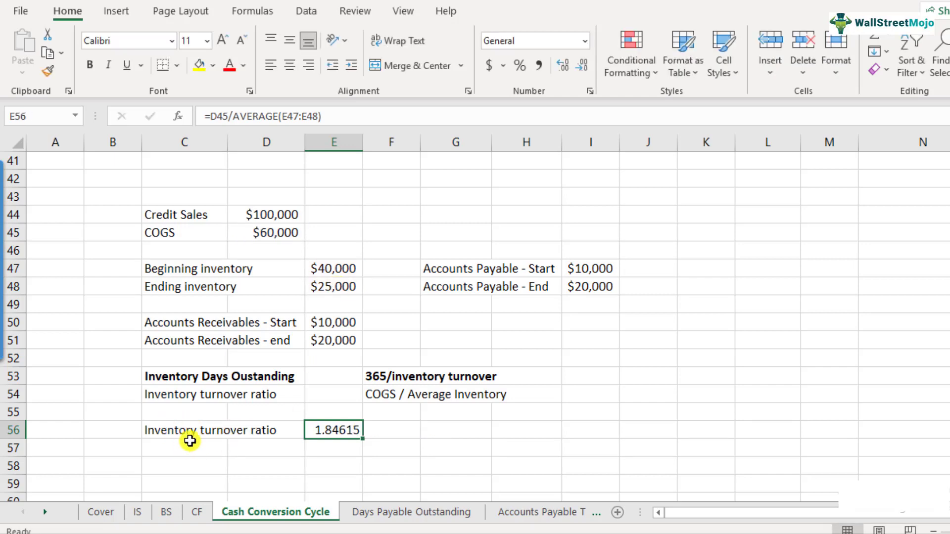
# Copy the bold "Inventory Days Oustanding" label from C53 to C57.
pyautogui.click(184, 377)
pyautogui.hotkey('ctrl', 'c')
pyautogui.click(183, 454)
pyautogui.hotkey('ctrl', 'v')
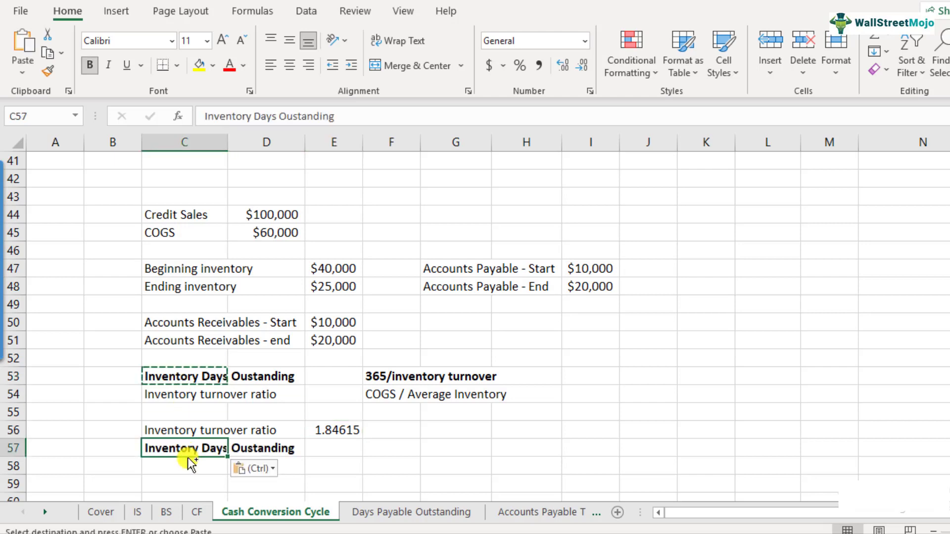
# Calculate the inventory days outstanding in E57 with the formula =365/E56.
pyautogui.click(340, 452)
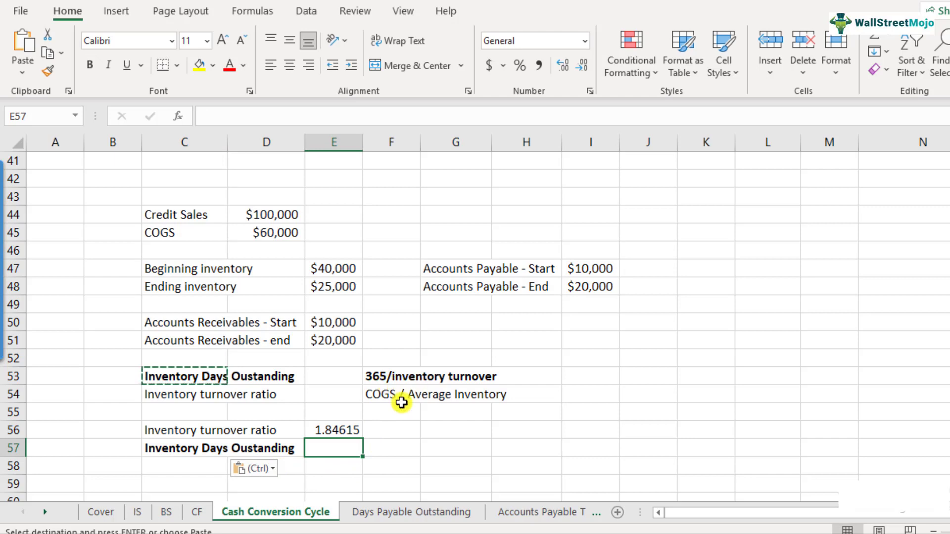
pyautogui.write('=')
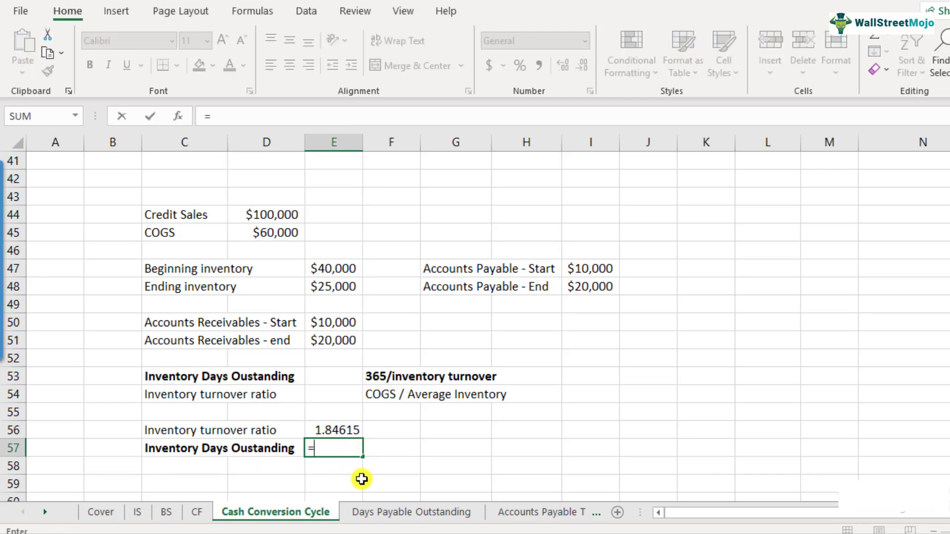
pyautogui.write('365/')
pyautogui.click(339, 429)
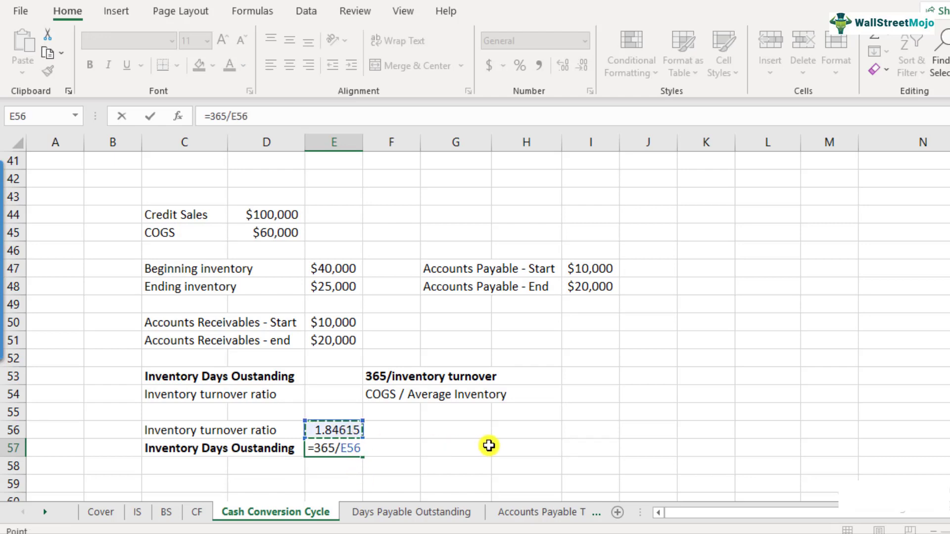
pyautogui.press('Return')
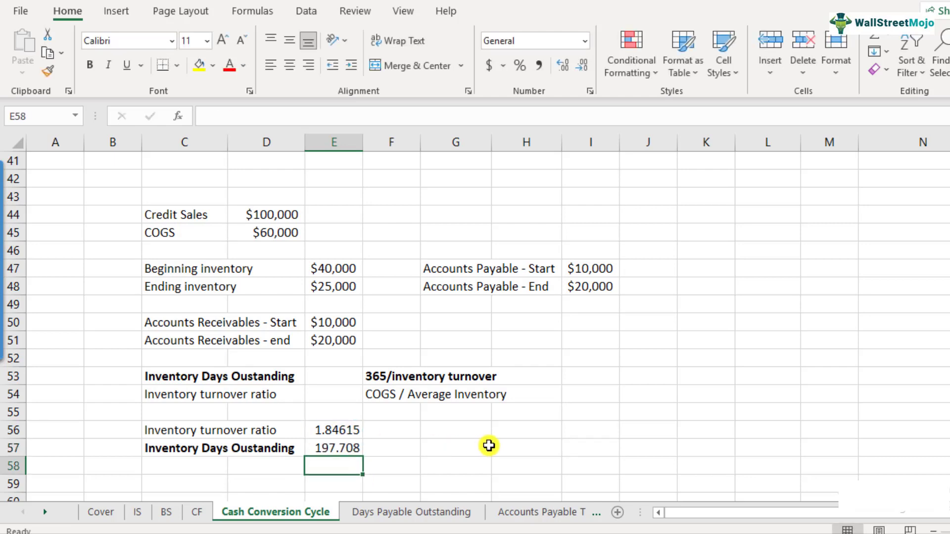
# Enter the unit "days" in F57, beside the inventory days outstanding result.
pyautogui.scroll(-1, 476, 448)
pyautogui.click(400, 393)
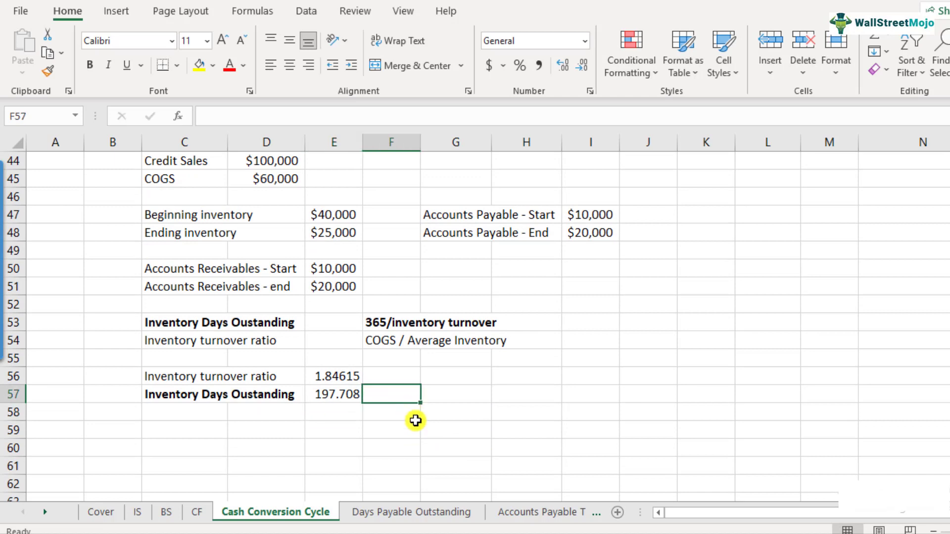
pyautogui.write('dau')
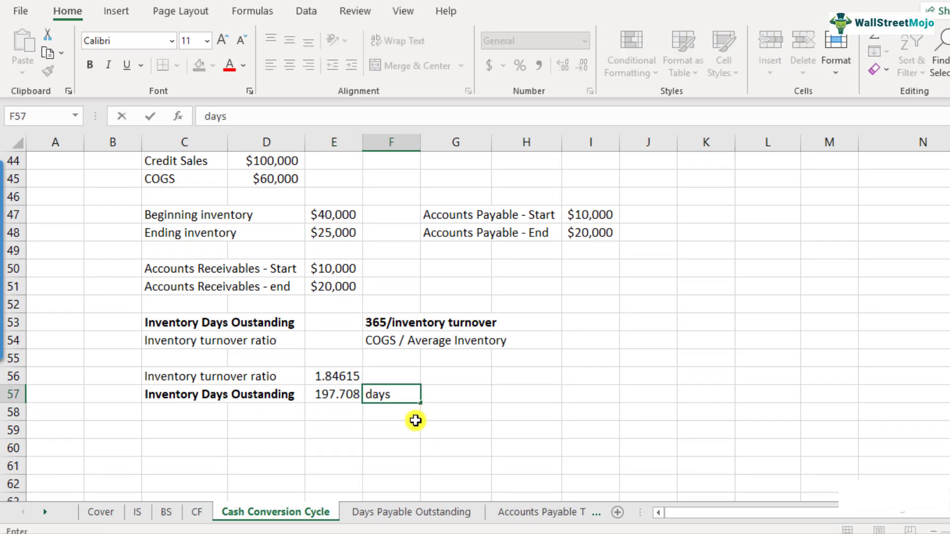
pyautogui.press('Return')
pyautogui.press('Up')
pyautogui.press('Left')
pyautogui.press('Left')
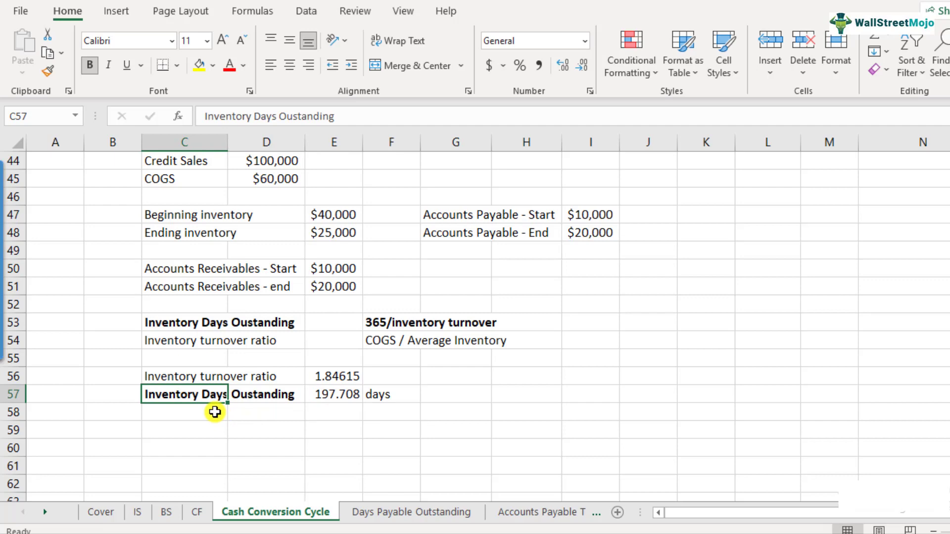
# Copy the Receivables days oustanding and Accounts Receivables Turnover definitions from C35:F36 to the area starting at C59.
pyautogui.scroll(5, 214, 412)
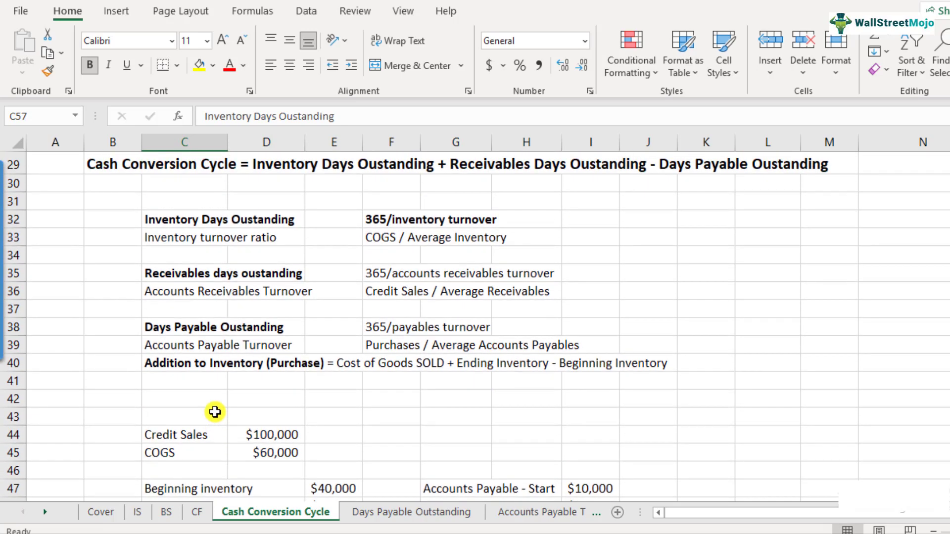
pyautogui.scroll(1, 215, 412)
pyautogui.moveTo(168, 328); pyautogui.dragTo(386, 345)
pyautogui.hotkey('ctrl', 'c')
pyautogui.scroll(-4, 238, 391)
pyautogui.scroll(-3, 229, 402)
pyautogui.click(191, 393)
pyautogui.hotkey('ctrl', 'v')
pyautogui.click(191, 430)
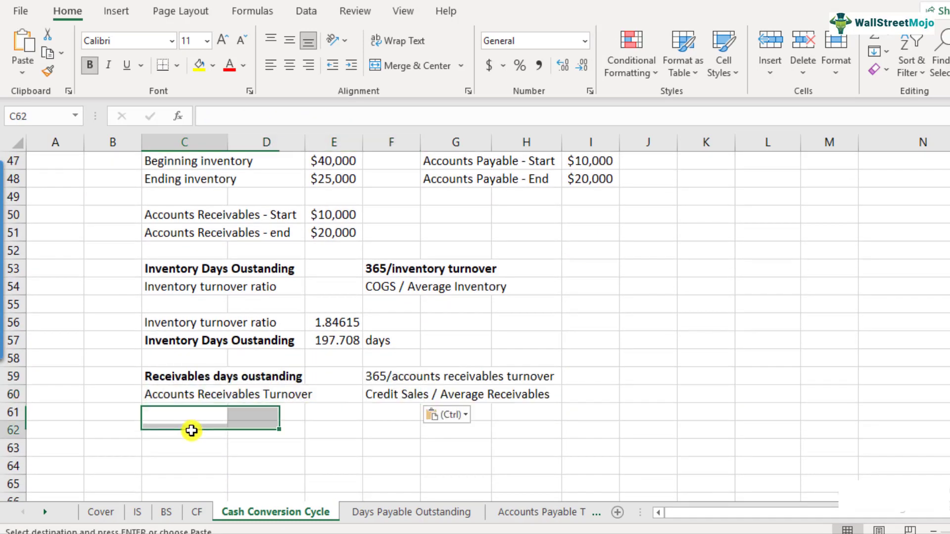
# Copy the "Accounts Receivables Turnover" label from C60 to C62.
pyautogui.click(197, 395)
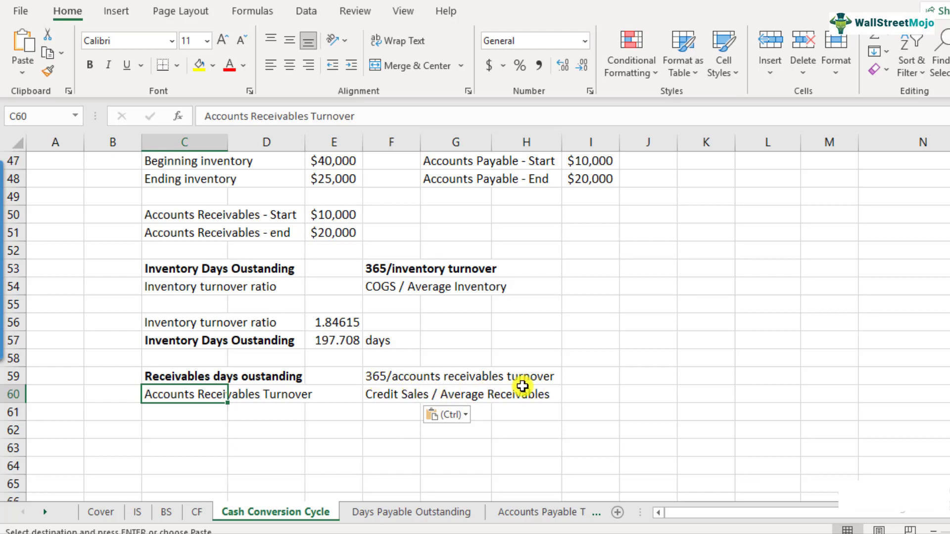
pyautogui.click(208, 416)
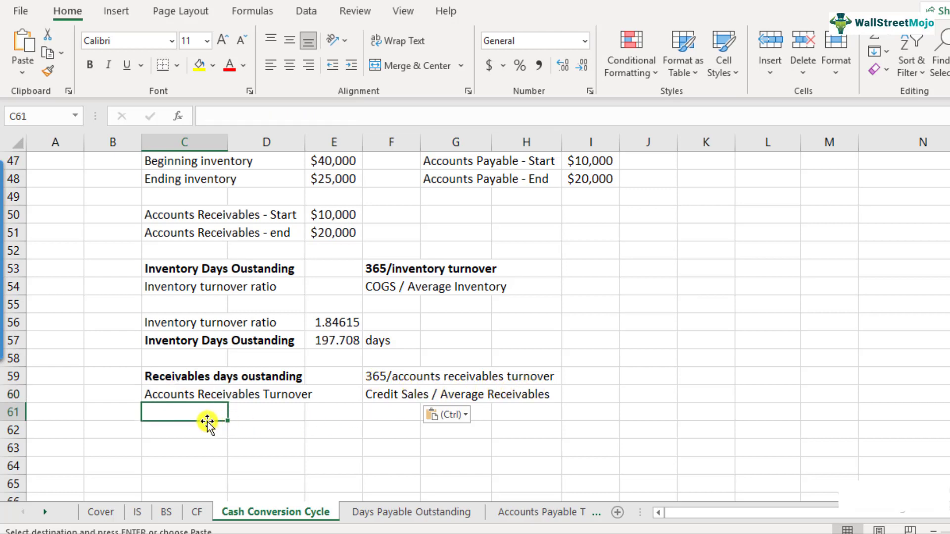
pyautogui.click(191, 394)
pyautogui.hotkey('ctrl', 'c')
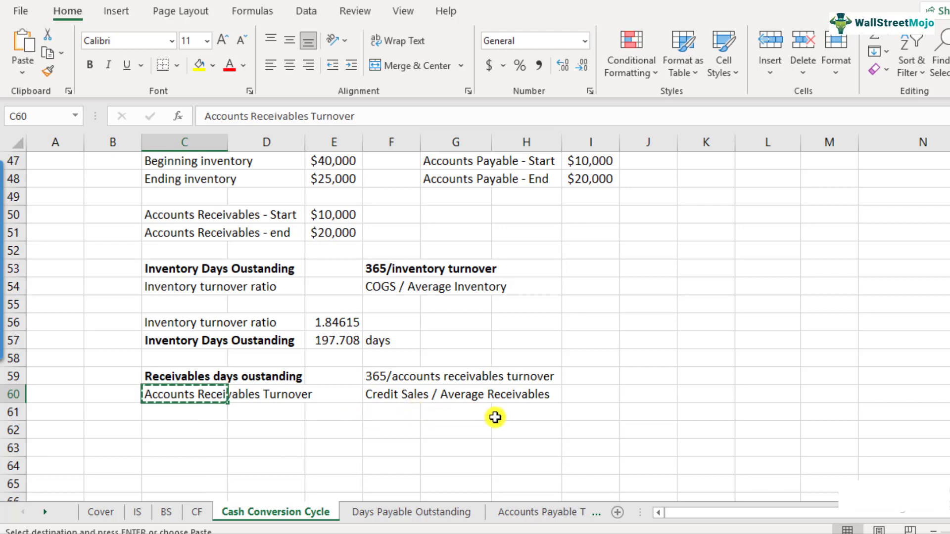
pyautogui.click(193, 434)
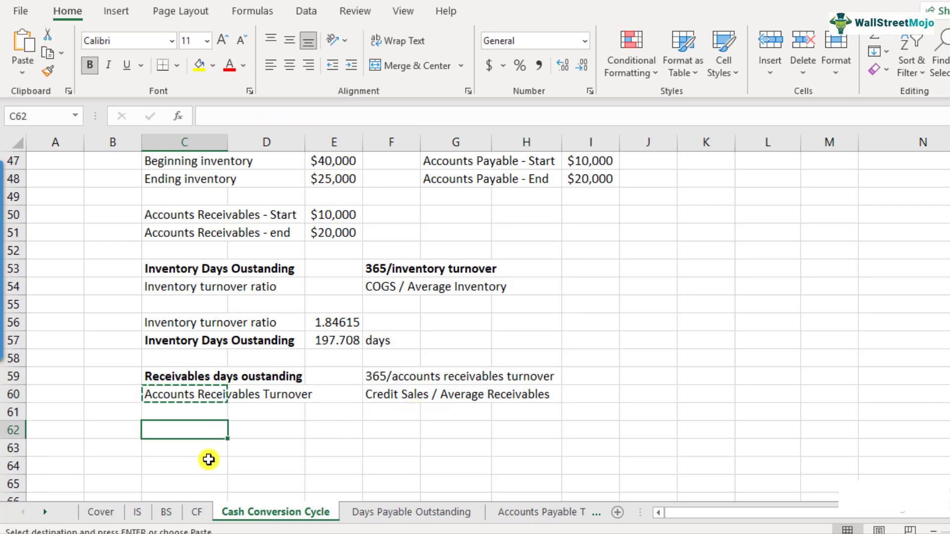
pyautogui.hotkey('ctrl', 'v')
pyautogui.press('ctrl')
pyautogui.press('Escape')
# Calculate the accounts receivables turnover in E62 as credit sales divided by average receivables, using =D44/AVERAGE(E50:E51).
pyautogui.click(353, 430)
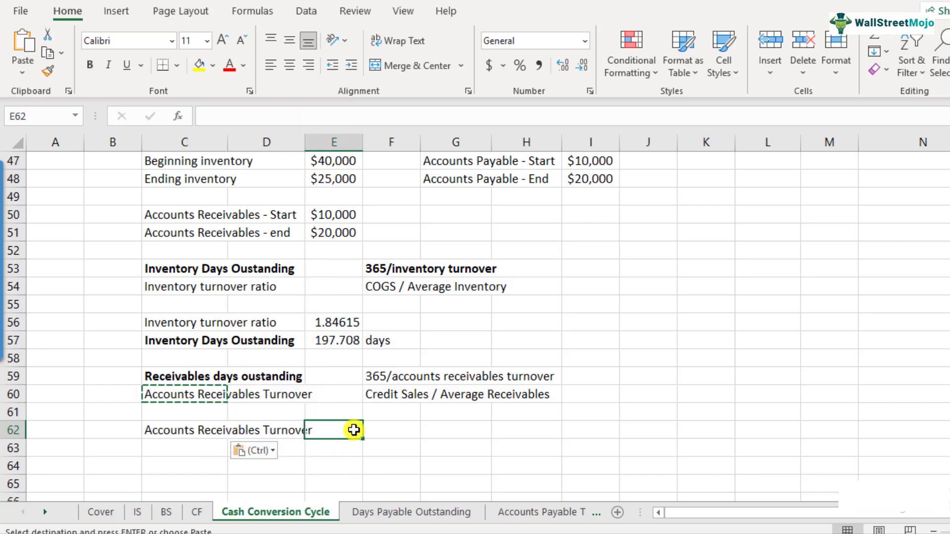
pyautogui.click(395, 433)
pyautogui.click(324, 431)
pyautogui.write('=')
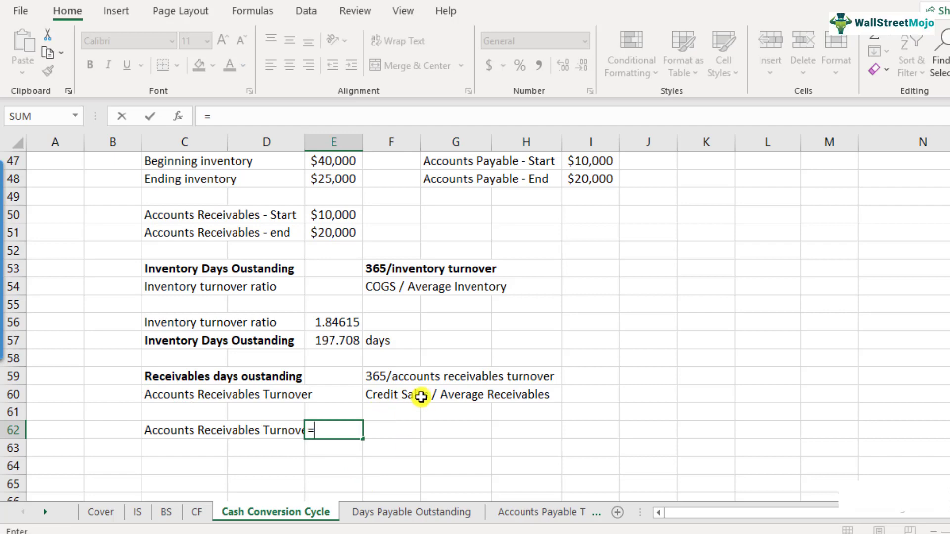
pyautogui.scroll(2, 410, 400)
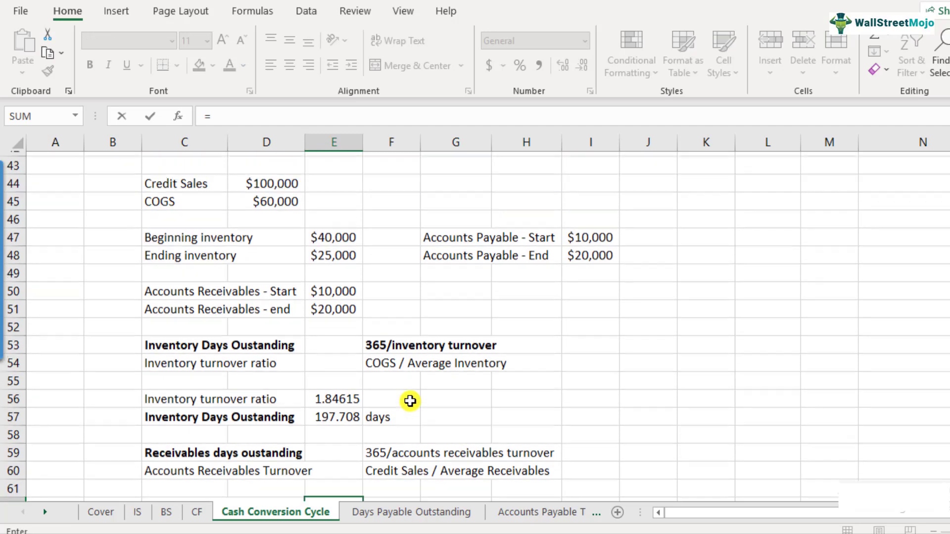
pyautogui.click(289, 215)
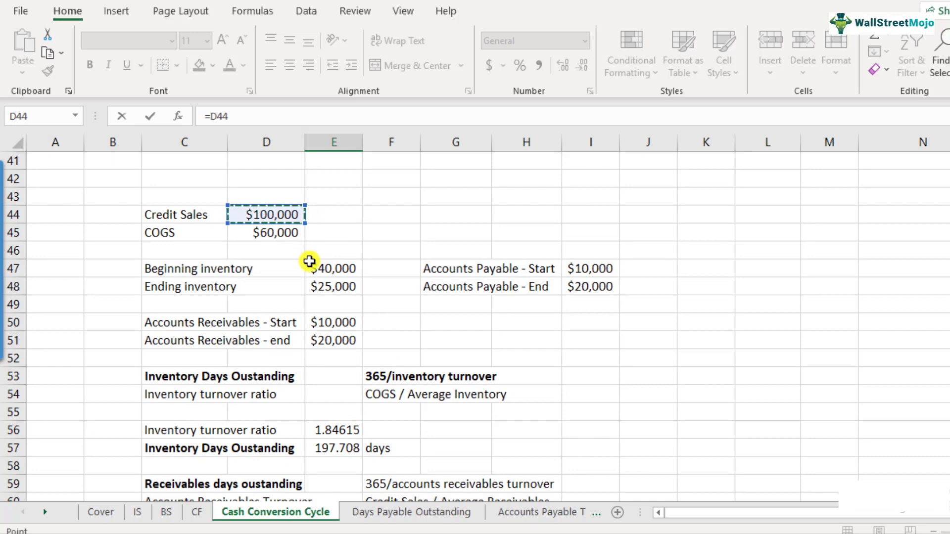
pyautogui.write('/av')
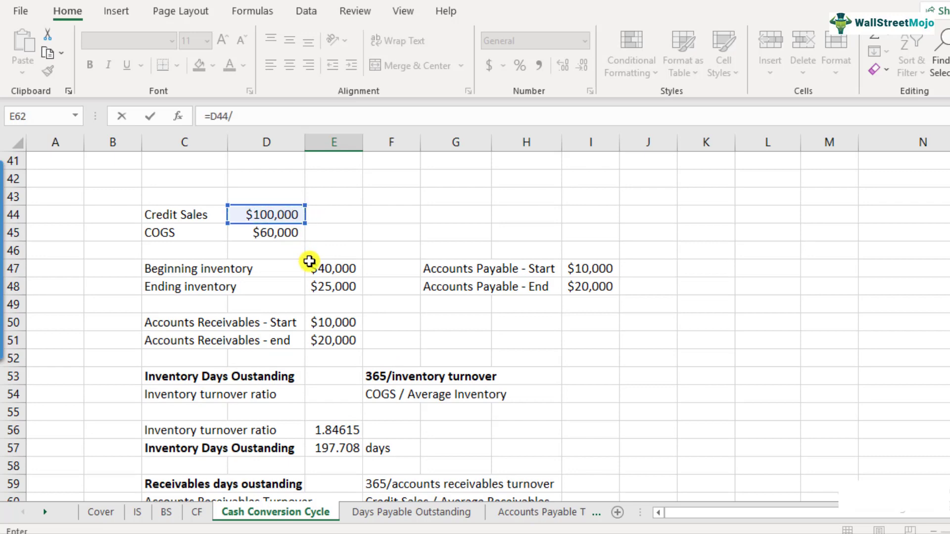
pyautogui.write('e')
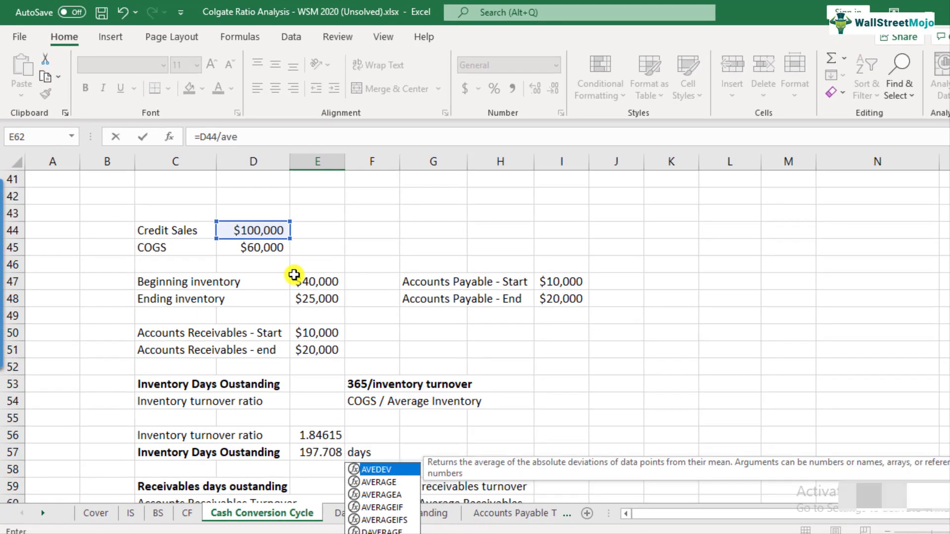
pyautogui.write('rage(')
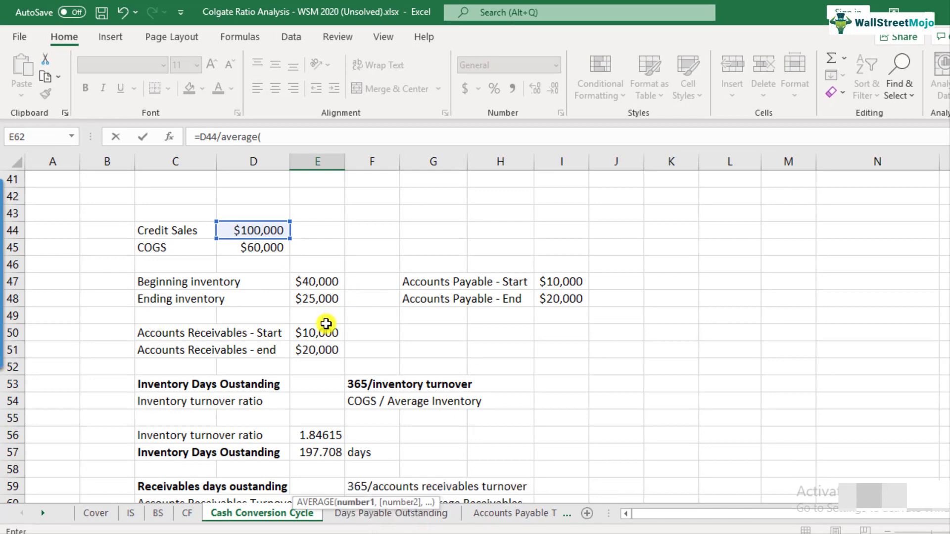
pyautogui.scroll(-1, 325, 312)
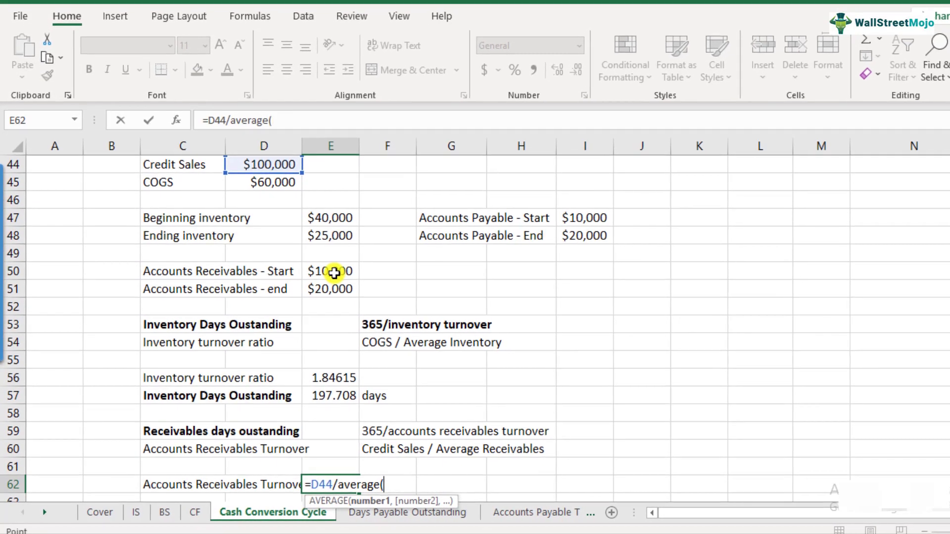
pyautogui.moveTo(320, 282); pyautogui.dragTo(335, 293)
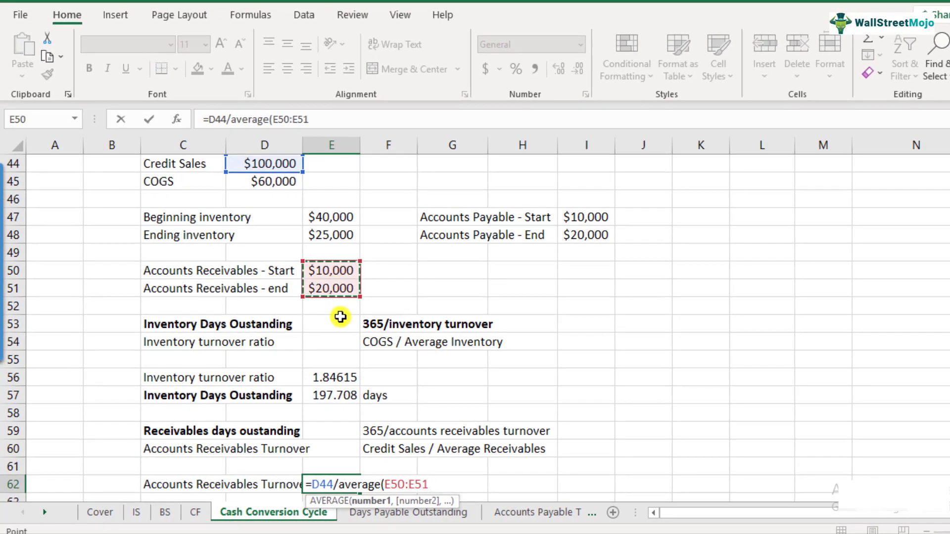
pyautogui.write(')')
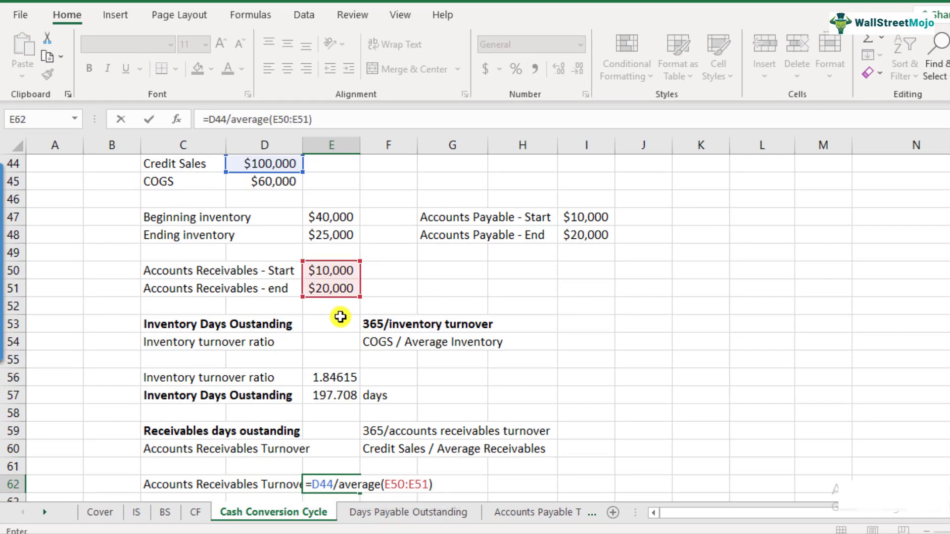
pyautogui.press('Return')
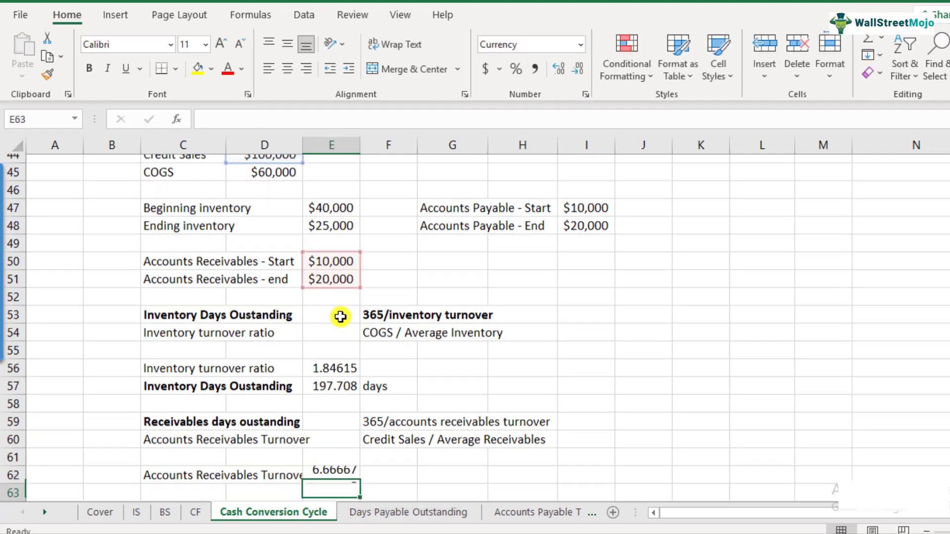
pyautogui.scroll(-1, 322, 398)
pyautogui.click(331, 409)
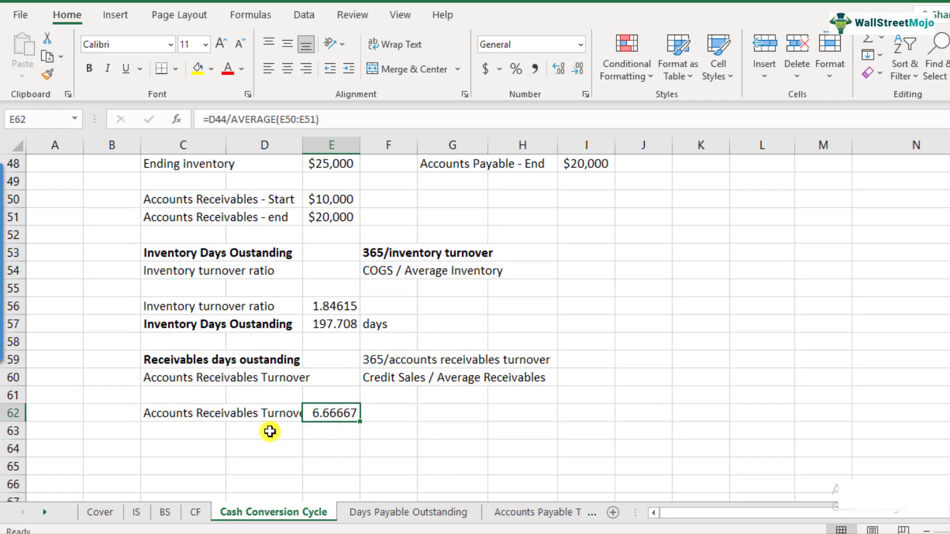
# Copy the bold "Receivables days oustanding" label from C59 to C63.
pyautogui.click(187, 360)
pyautogui.hotkey('ctrl', 'c')
pyautogui.click(181, 432)
pyautogui.hotkey('ctrl', 'v')
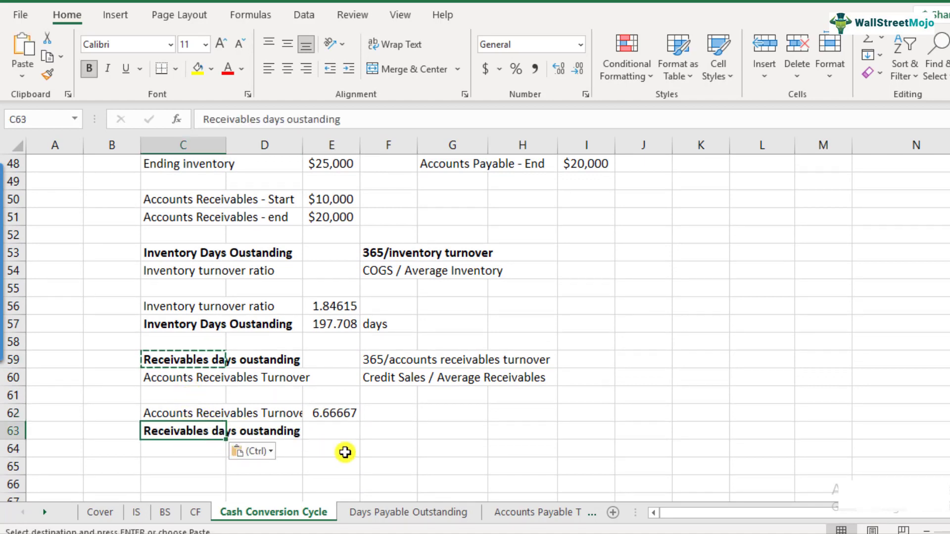
# Calculate the receivables days outstanding in E63 as =365/E62 and show the result with three decimal places instead of as currency.
pyautogui.click(346, 435)
pyautogui.write('=')
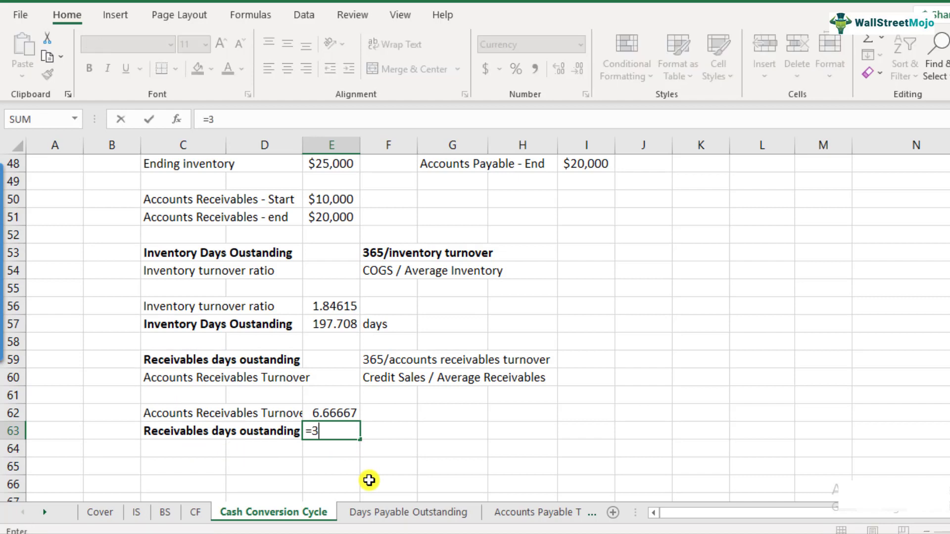
pyautogui.write('365/')
pyautogui.click(345, 412)
pyautogui.press('Return')
pyautogui.press('Up')
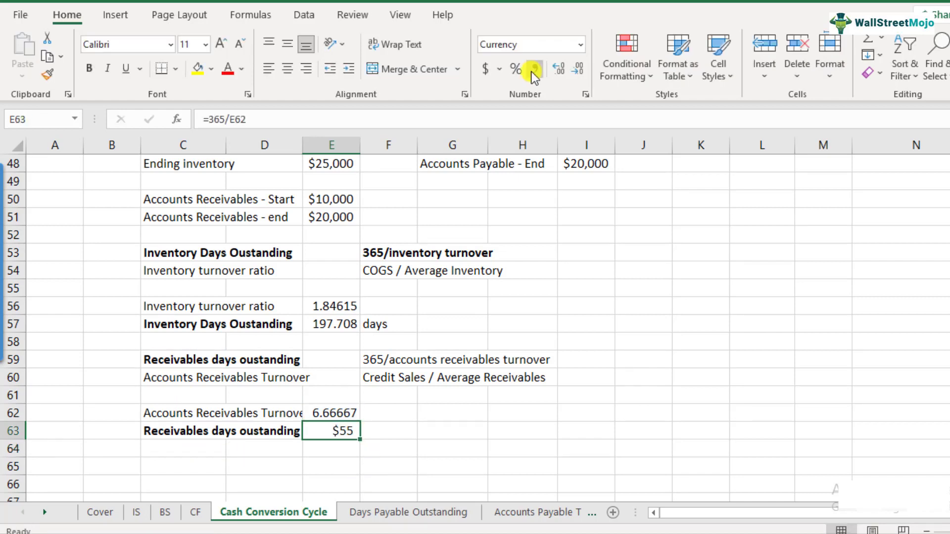
pyautogui.click(563, 72)
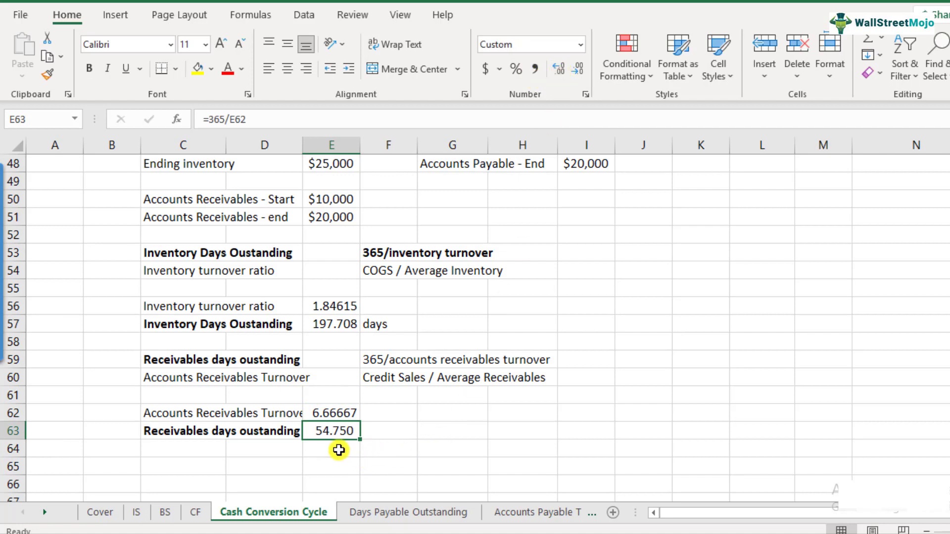
# Enter the unit "days" in F63 beside the receivables days outstanding result.
pyautogui.click(397, 435)
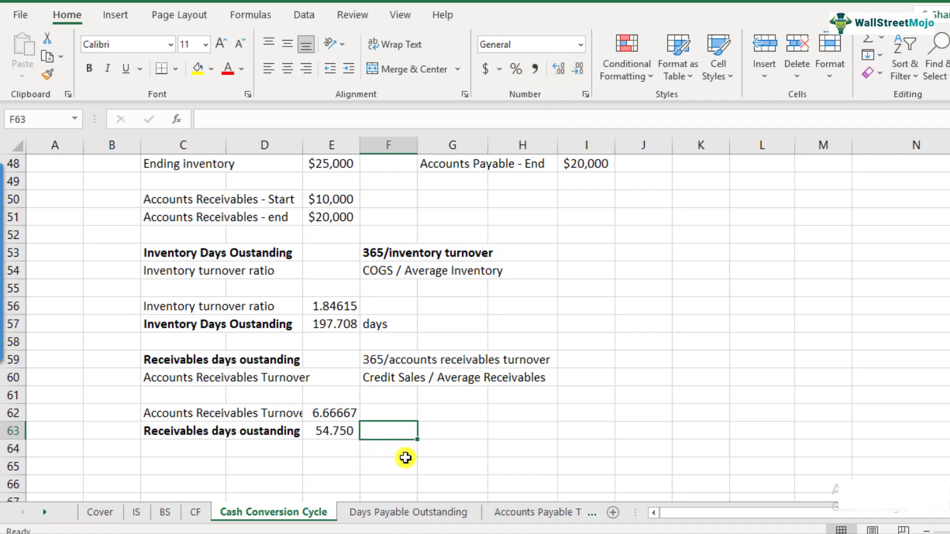
pyautogui.write('days')
pyautogui.press('Return')
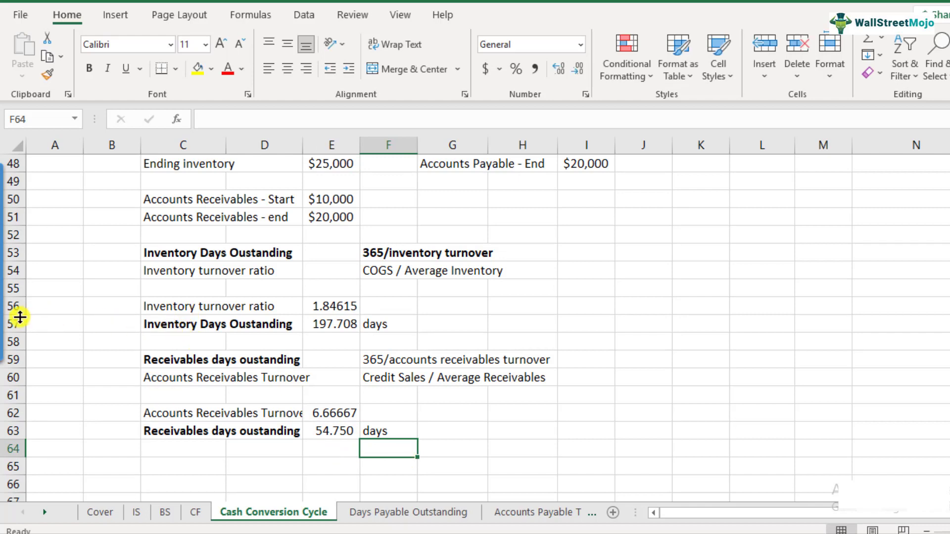
# Highlight the Inventory Days Oustanding result in C57:E57 and the Receivables days oustanding result in C63:E63 with yellow fill.
pyautogui.click(131, 324)
pyautogui.moveTo(164, 322); pyautogui.dragTo(346, 324)
pyautogui.click(195, 70)
pyautogui.moveTo(198, 433); pyautogui.dragTo(320, 436)
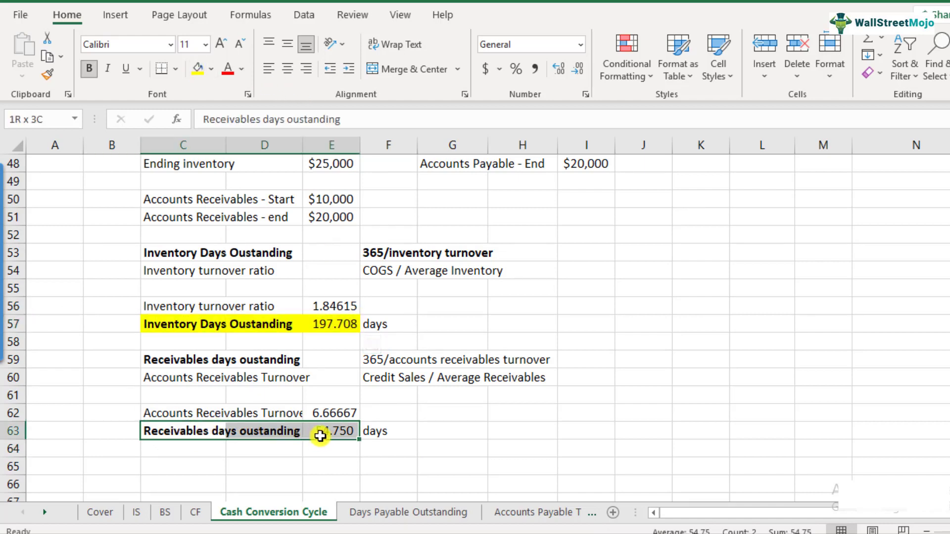
pyautogui.click(198, 70)
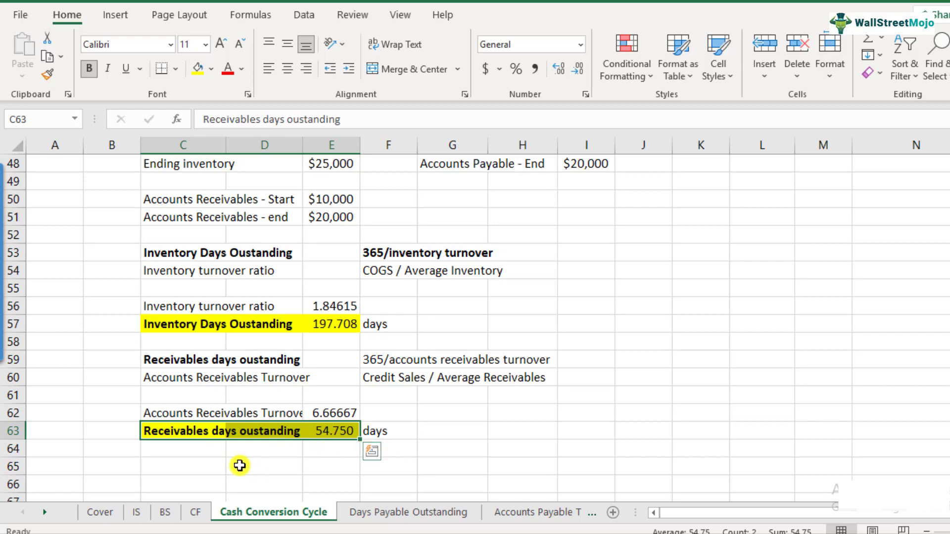
# Copy the Days Payable Oustanding, Accounts Payable Turnover and Addition to Inventory definitions from C38:F40 to the area starting at C65.
pyautogui.scroll(7, 239, 455)
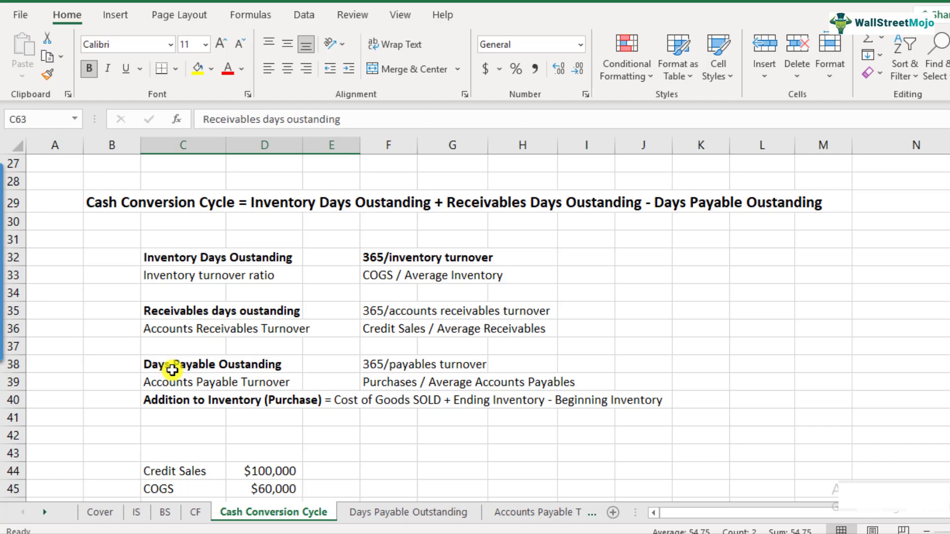
pyautogui.moveTo(172, 370); pyautogui.dragTo(369, 403)
pyautogui.hotkey('ctrl', 'c')
pyautogui.scroll(-9, 202, 414)
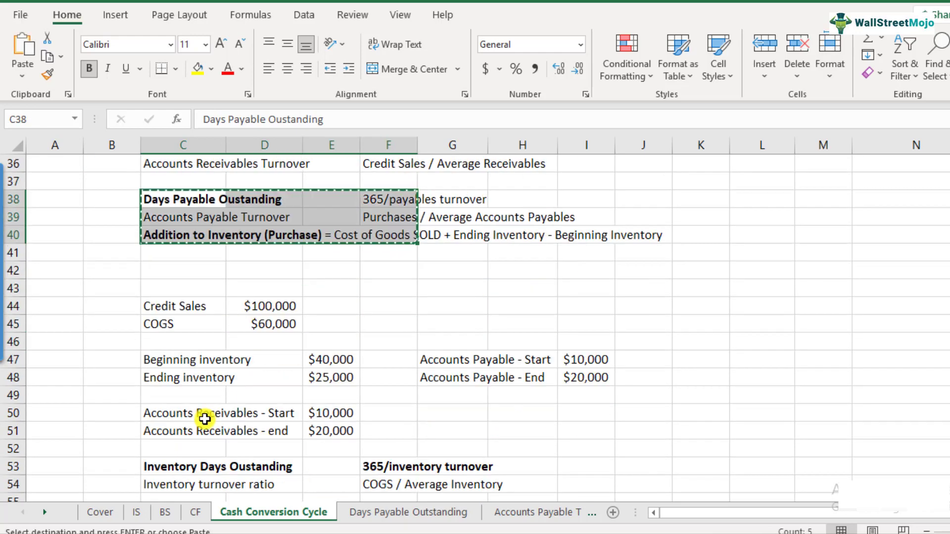
pyautogui.click(193, 362)
pyautogui.hotkey('ctrl', 'v')
pyautogui.click(193, 361)
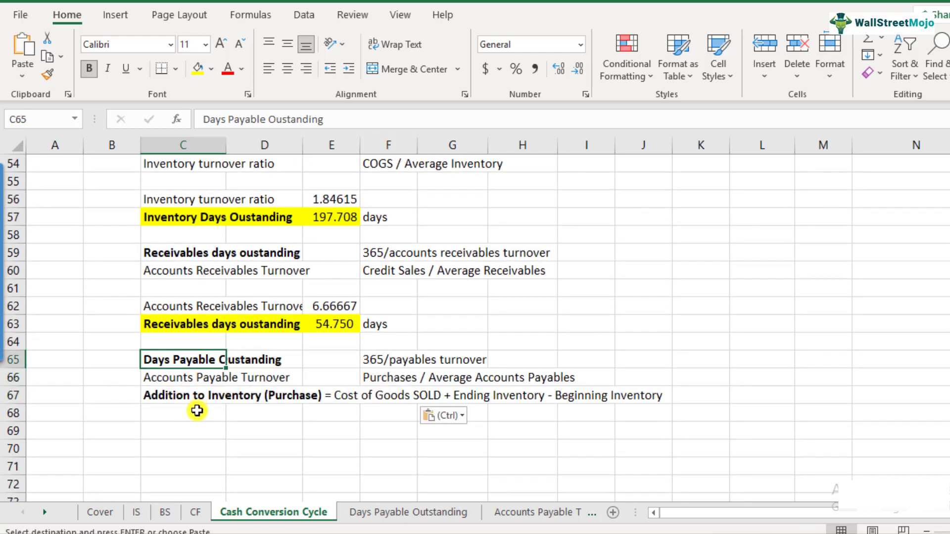
# Enter the label "Purchases" in C69 below the payables definitions.
pyautogui.click(195, 422)
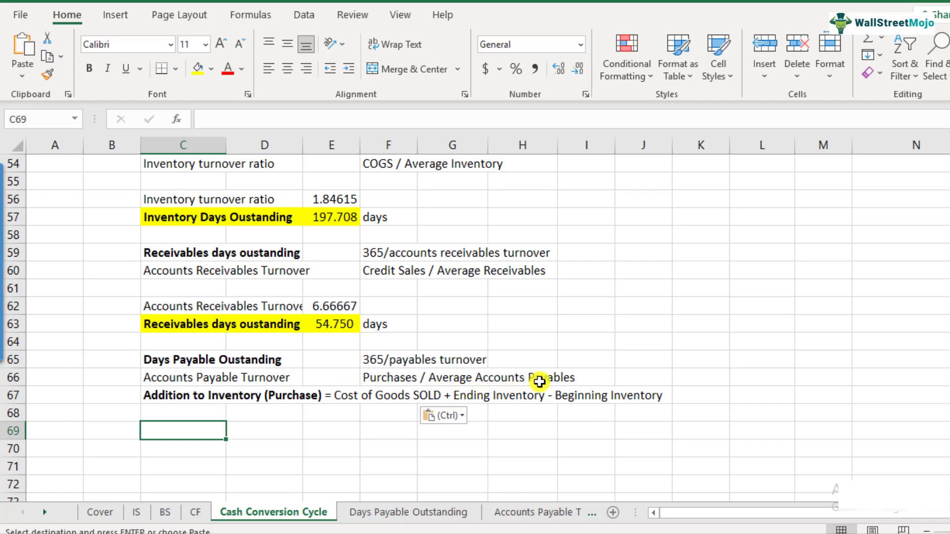
pyautogui.click(379, 379)
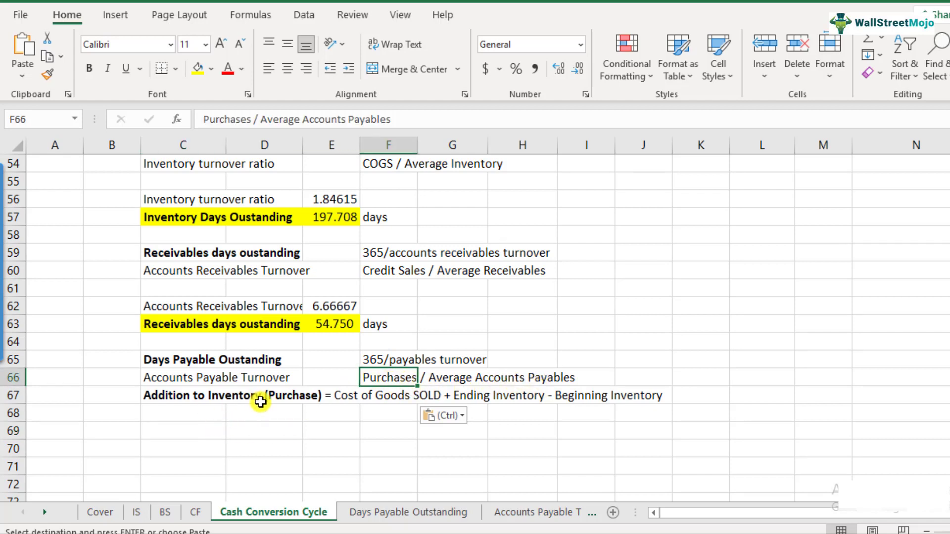
pyautogui.click(191, 431)
pyautogui.write('Purchases')
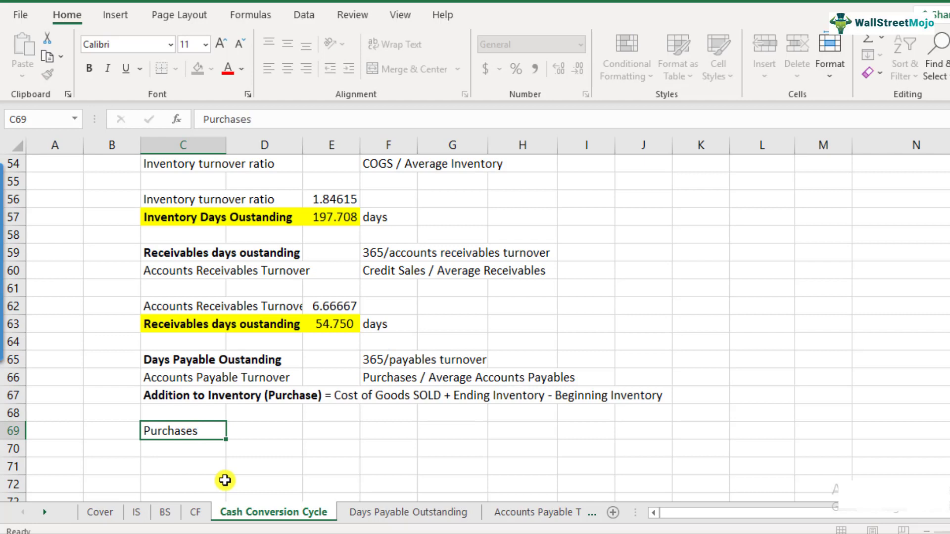
pyautogui.press('Return')
# Calculate purchases in D69 as COGS plus ending inventory minus beginning inventory, using =D45+E48-E47.
pyautogui.press('Up')
pyautogui.press('Right')
pyautogui.write('=')
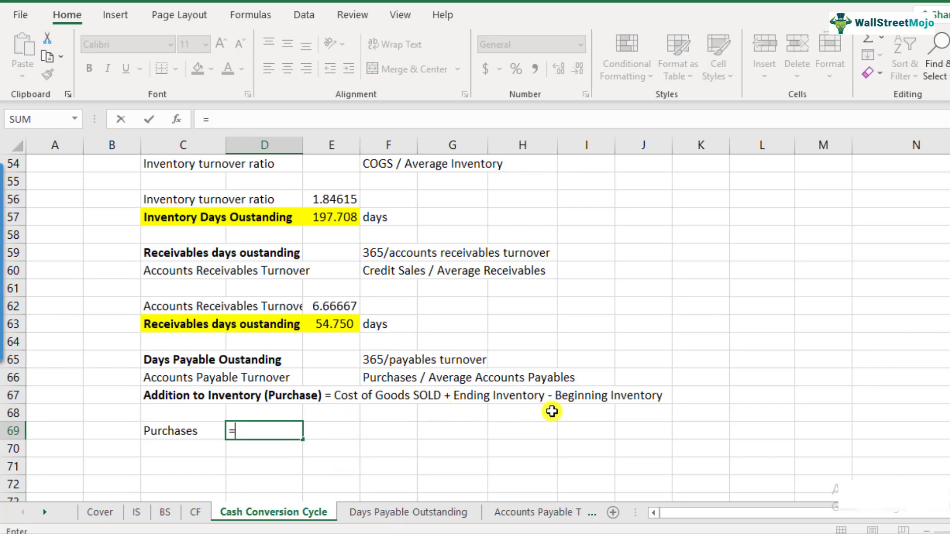
pyautogui.scroll(5, 267, 339)
pyautogui.click(274, 269)
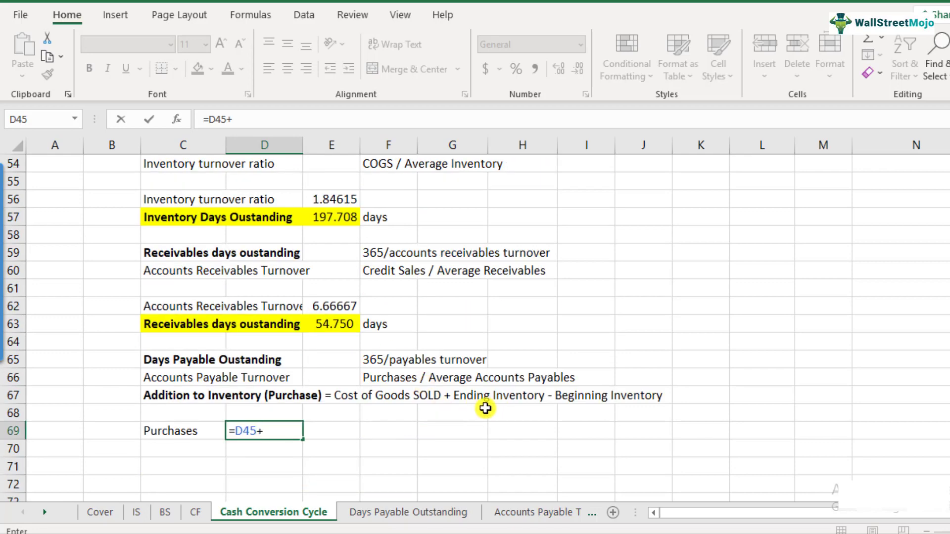
pyautogui.scroll(5, 381, 388)
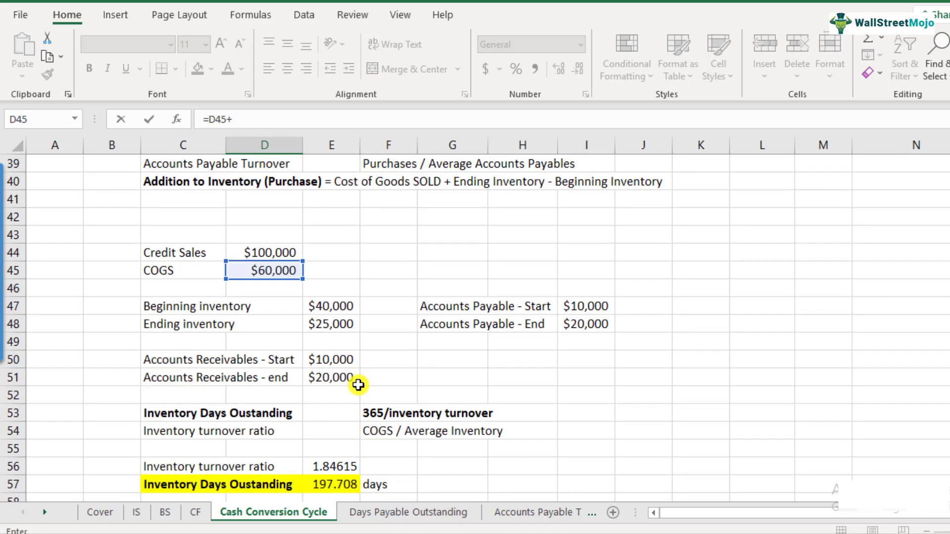
pyautogui.click(330, 324)
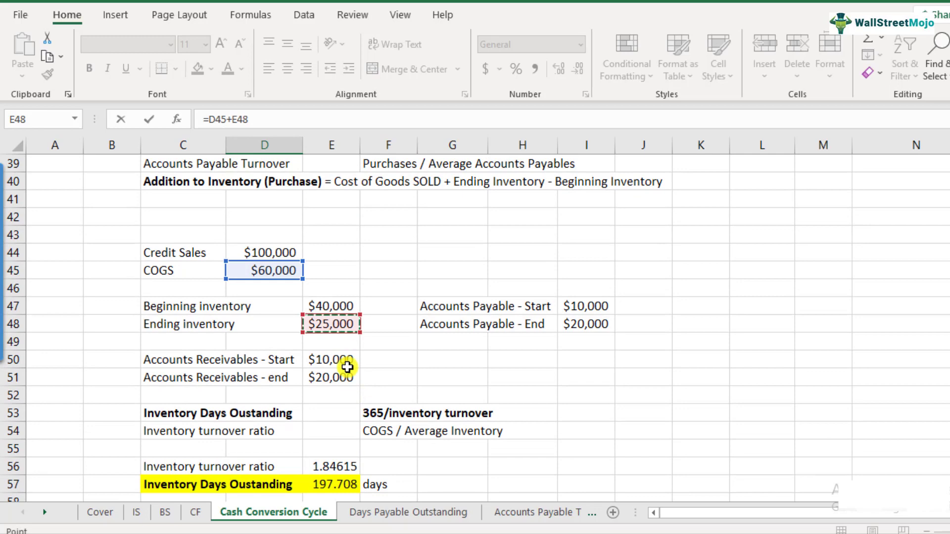
pyautogui.write('-')
pyautogui.click(320, 305)
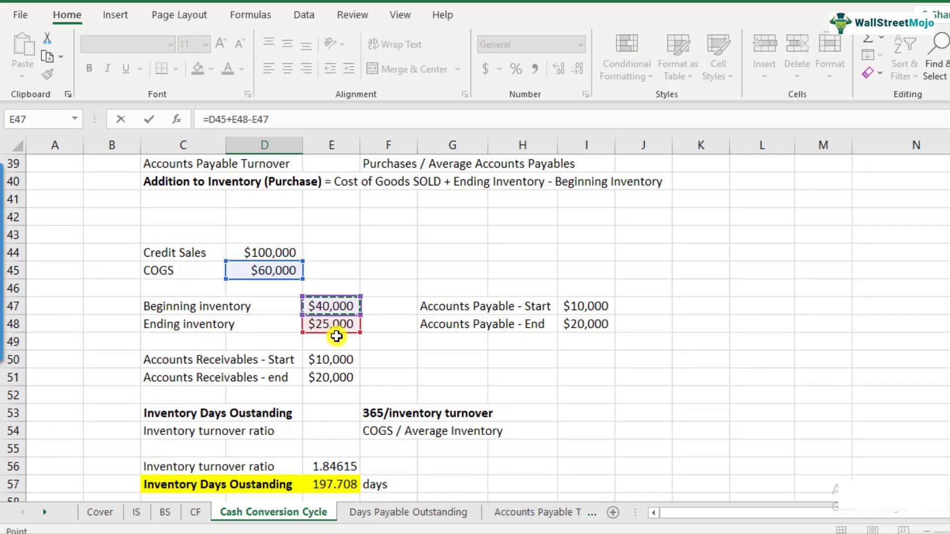
pyautogui.press('Return')
pyautogui.scroll(-1, 303, 393)
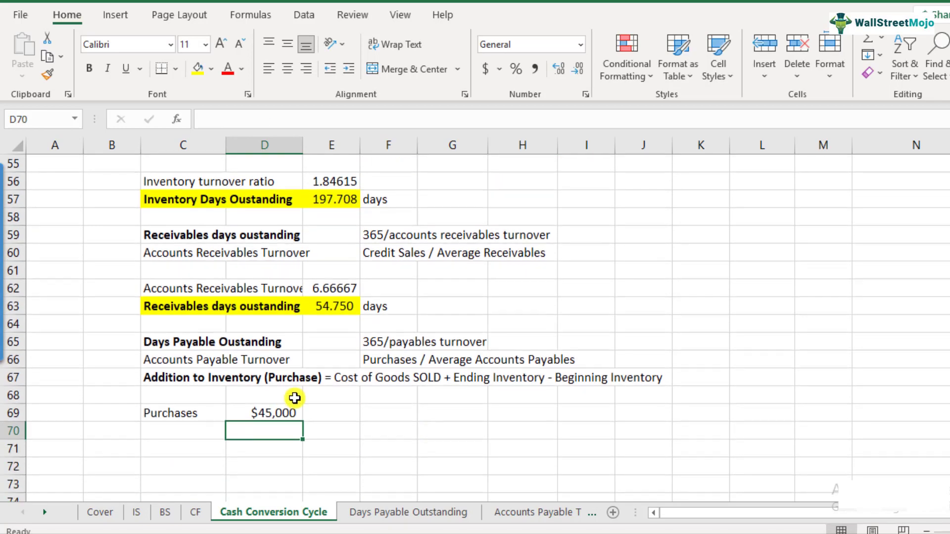
pyautogui.click(282, 411)
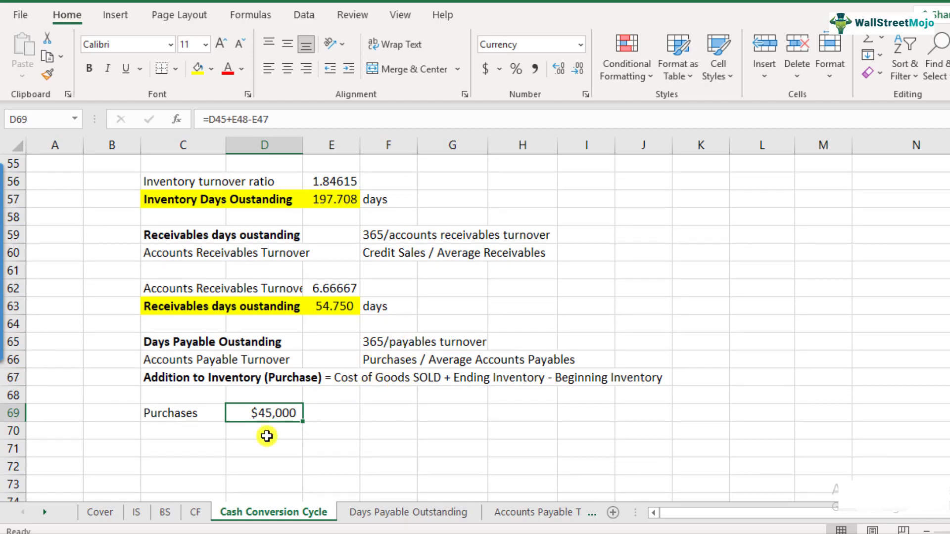
# Copy the "Accounts Payable Turnover" label from C66 to C70.
pyautogui.click(197, 361)
pyautogui.hotkey('ctrl', 'c')
pyautogui.click(179, 434)
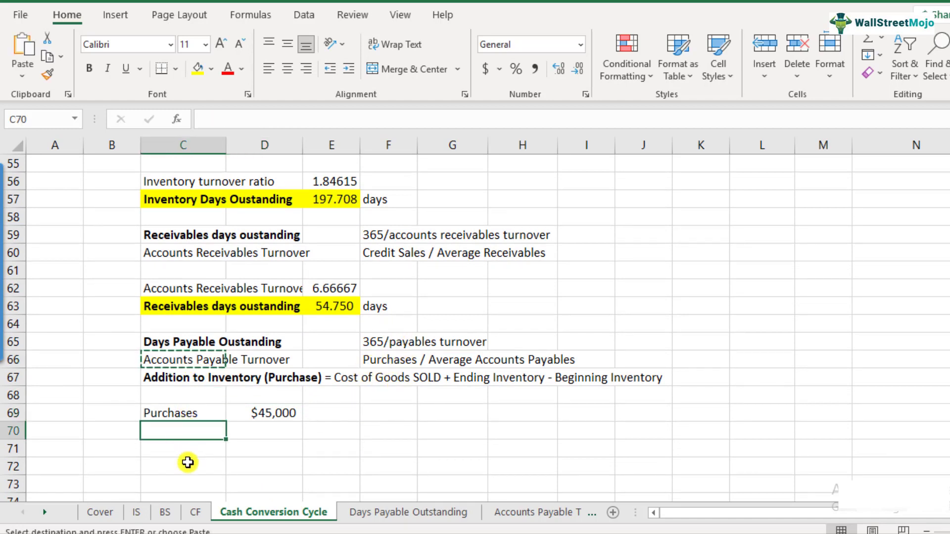
pyautogui.hotkey('ctrl', 'v')
# Calculate the accounts payable turnover in E70 as purchases divided by average accounts payable, using =D69/AVERAGE(I47:I48).
pyautogui.click(335, 435)
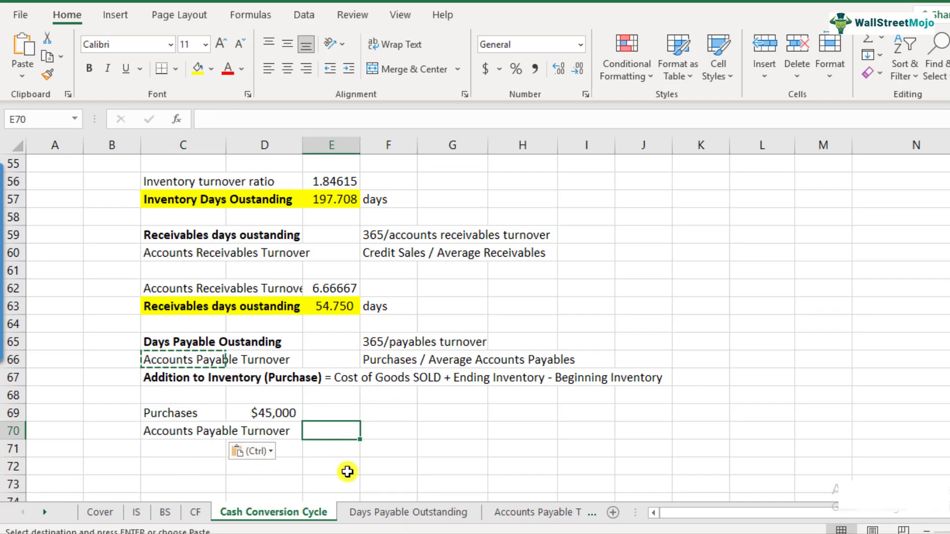
pyautogui.write('=')
pyautogui.click(276, 415)
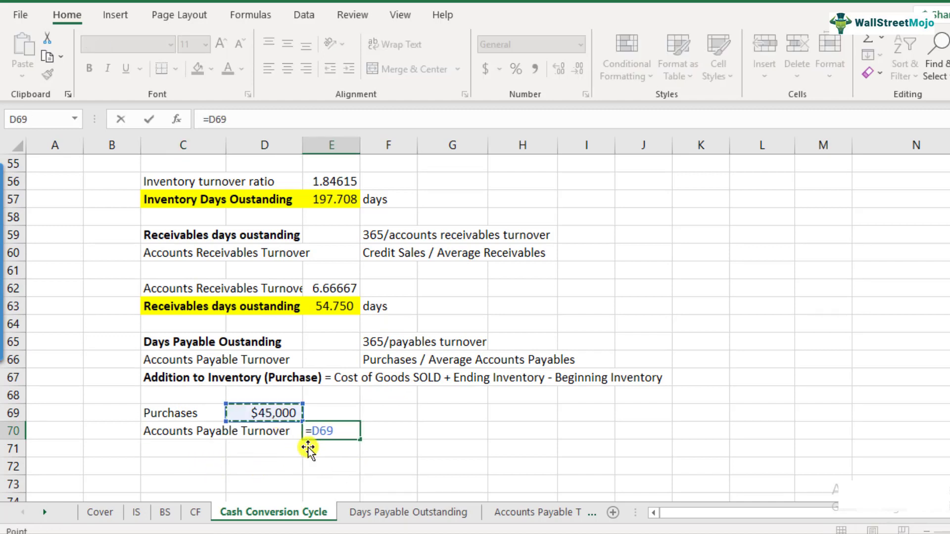
pyautogui.write('/')
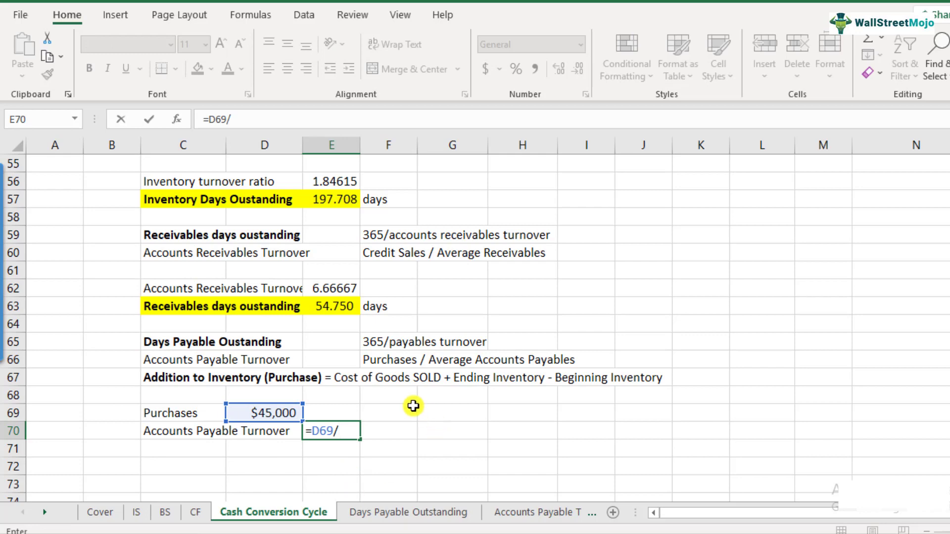
pyautogui.write('average')
pyautogui.write('(')
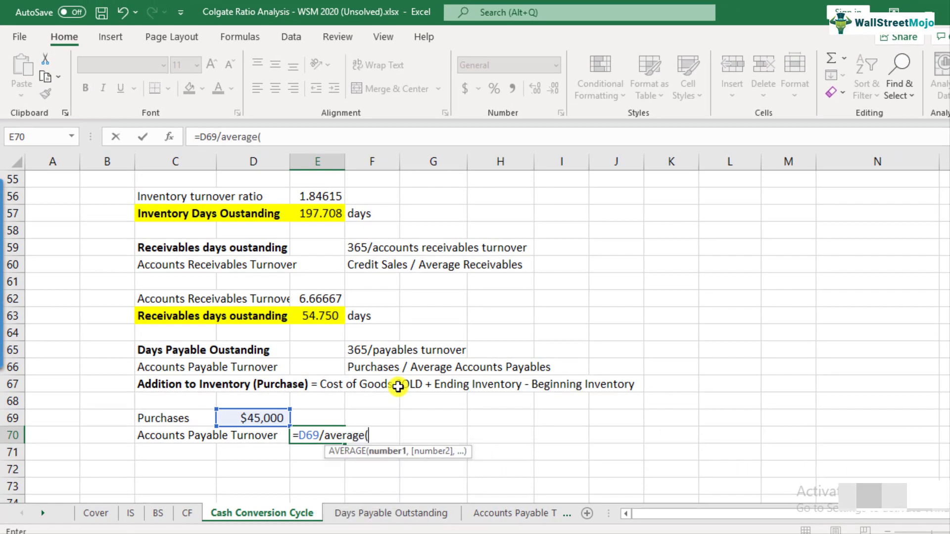
pyautogui.scroll(4, 447, 346)
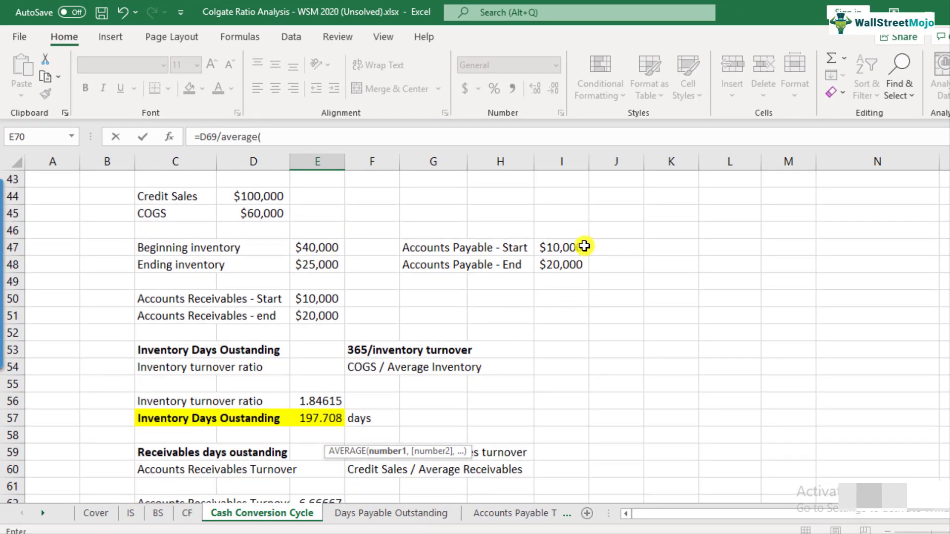
pyautogui.moveTo(569, 248); pyautogui.dragTo(572, 267)
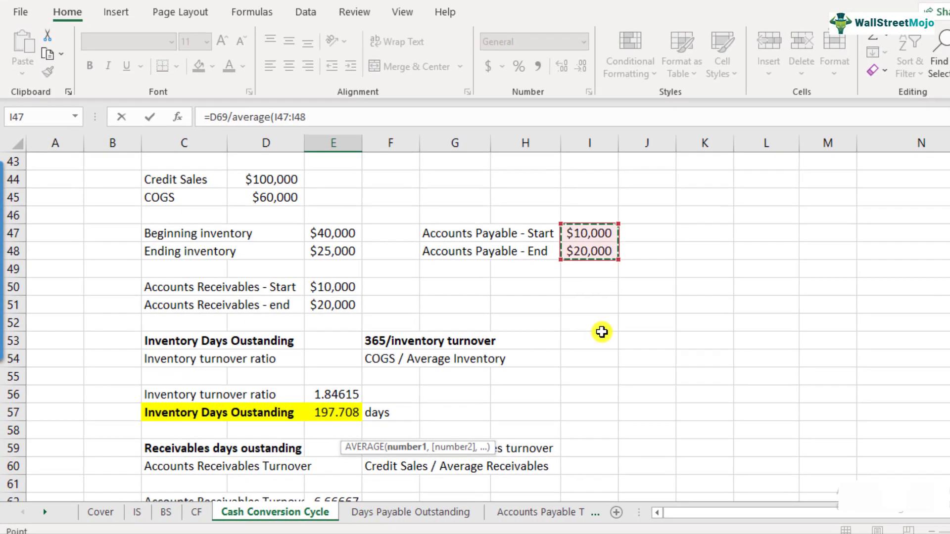
pyautogui.write(')')
pyautogui.press('Return')
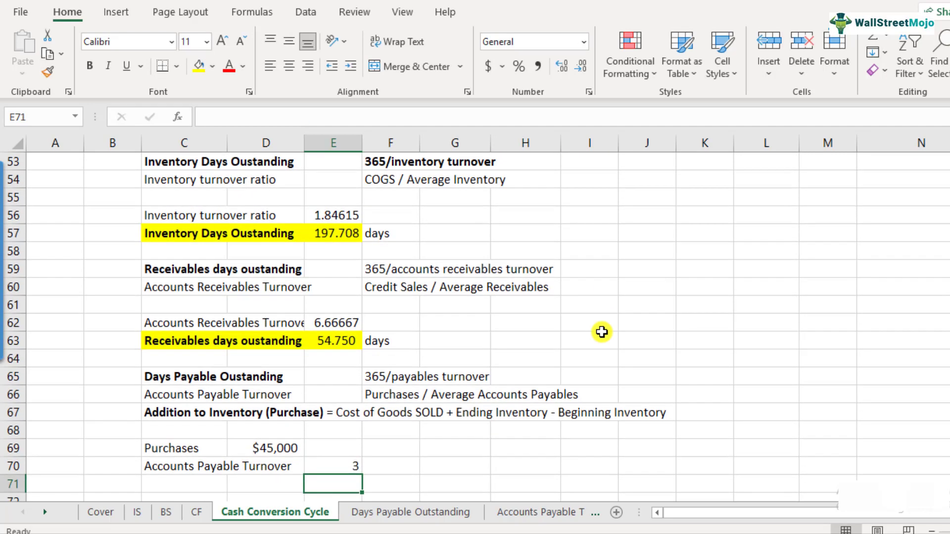
pyautogui.scroll(-1, 581, 338)
pyautogui.click(170, 413)
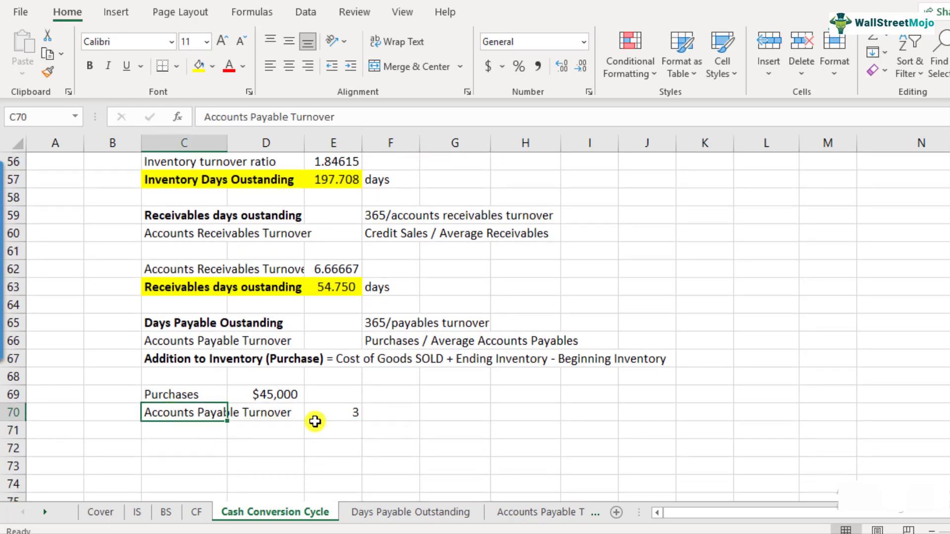
pyautogui.click(352, 416)
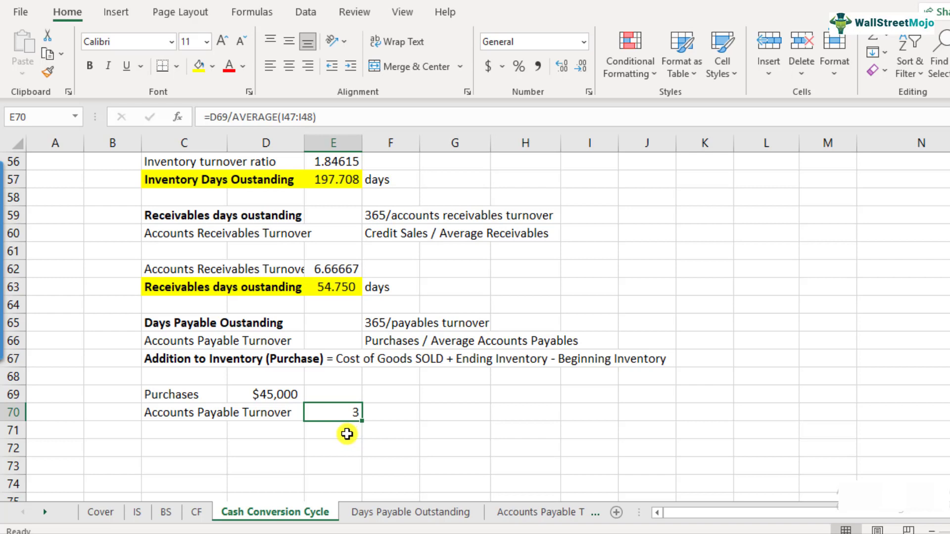
# Copy the bold "Days Payable Oustanding" label from C65 to C71.
pyautogui.click(180, 346)
pyautogui.click(182, 321)
pyautogui.hotkey('ctrl', 'c')
pyautogui.click(183, 439)
pyautogui.hotkey('ctrl', 'v')
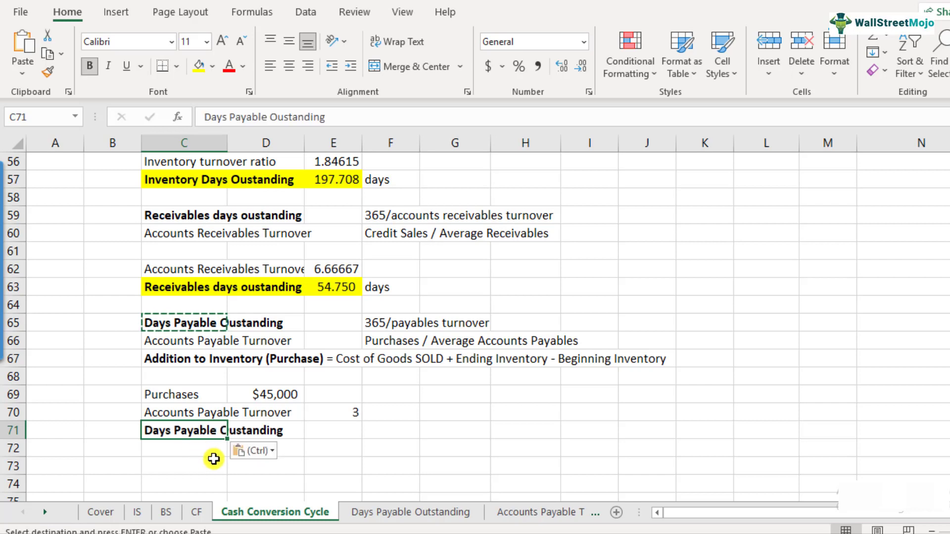
pyautogui.press('Escape')
# Calculate the days payable outstanding in E71 as 365 divided by the accounts payable turnover, using =365/E70.
pyautogui.click(344, 439)
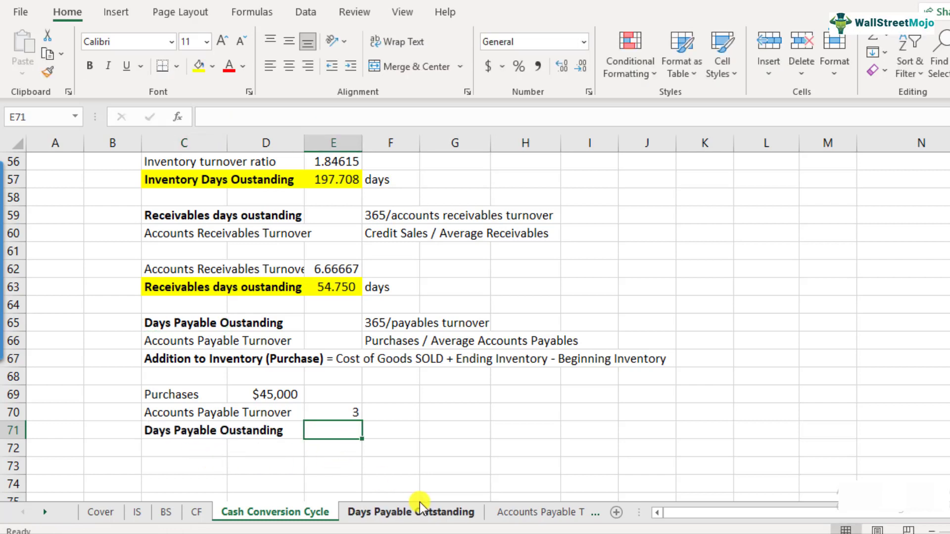
pyautogui.write('=365/')
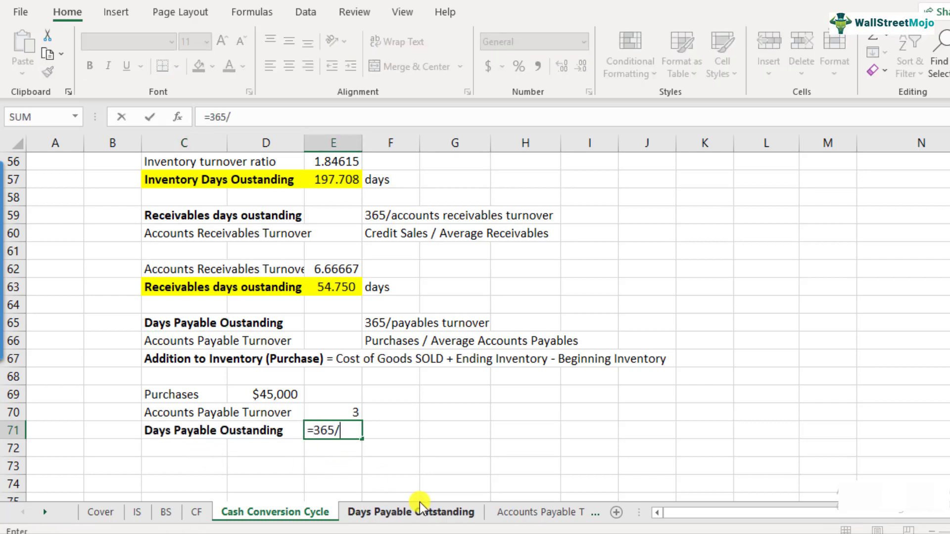
pyautogui.click(346, 414)
pyautogui.press('Return')
pyautogui.press('Up')
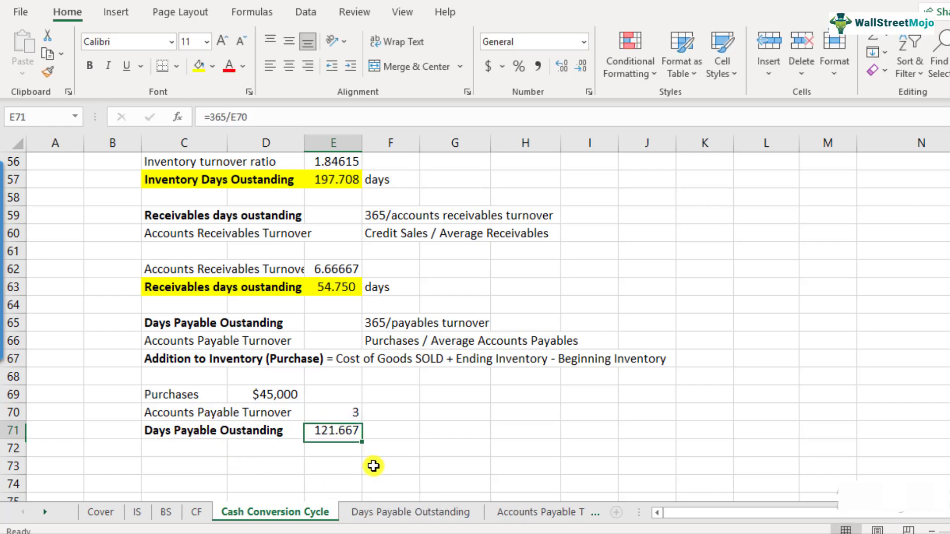
# Enter the unit "days" in F71 beside the days payable outstanding result.
pyautogui.press('Right')
pyautogui.write('day')
pyautogui.press('Up')
pyautogui.press('Left')
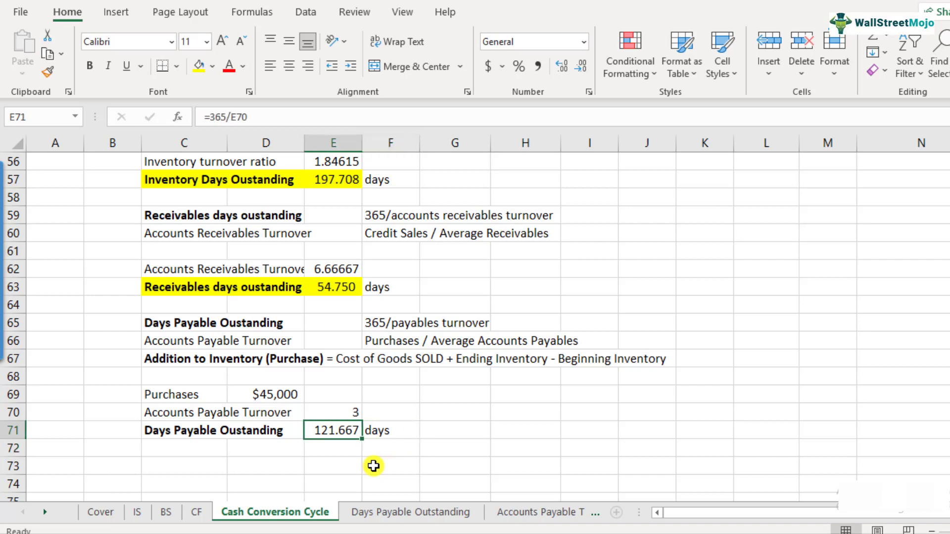
# Fill the days payable outstanding result row, C71:E71, with the recently used green.
pyautogui.press('Left')
pyautogui.press('Left')
pyautogui.hotkey('shift', 'Right')
pyautogui.hotkey('shift', 'Right')
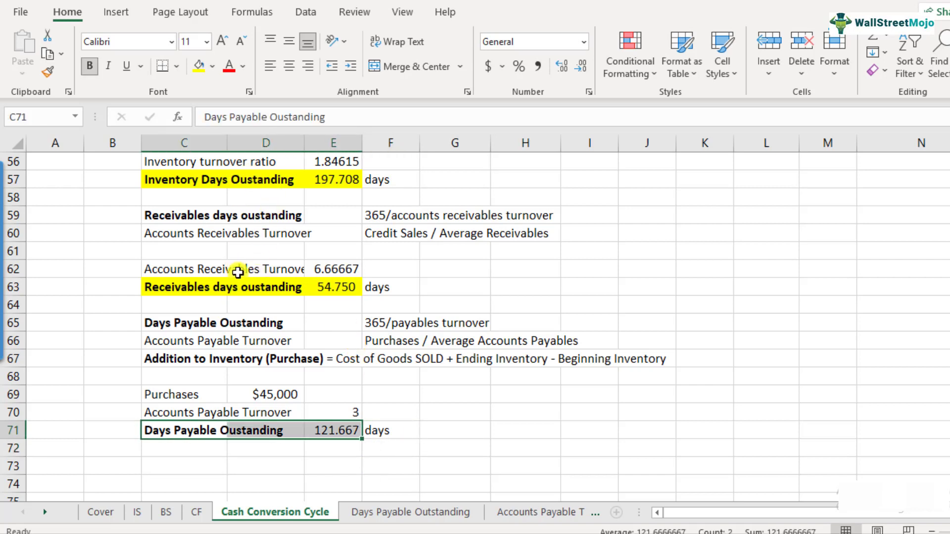
pyautogui.click(212, 67)
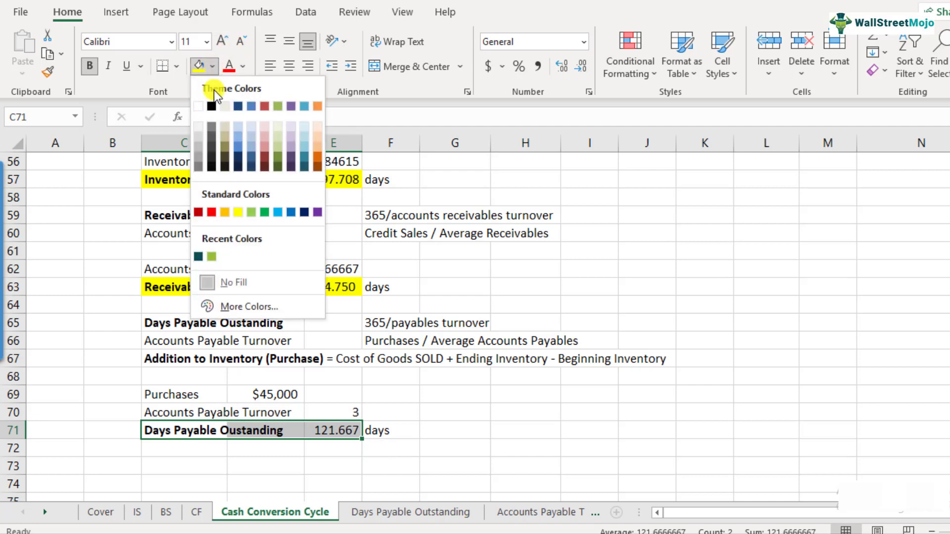
pyautogui.click(215, 259)
# Enter the label "Cash Conversion Cycle" in C73.
pyautogui.click(224, 463)
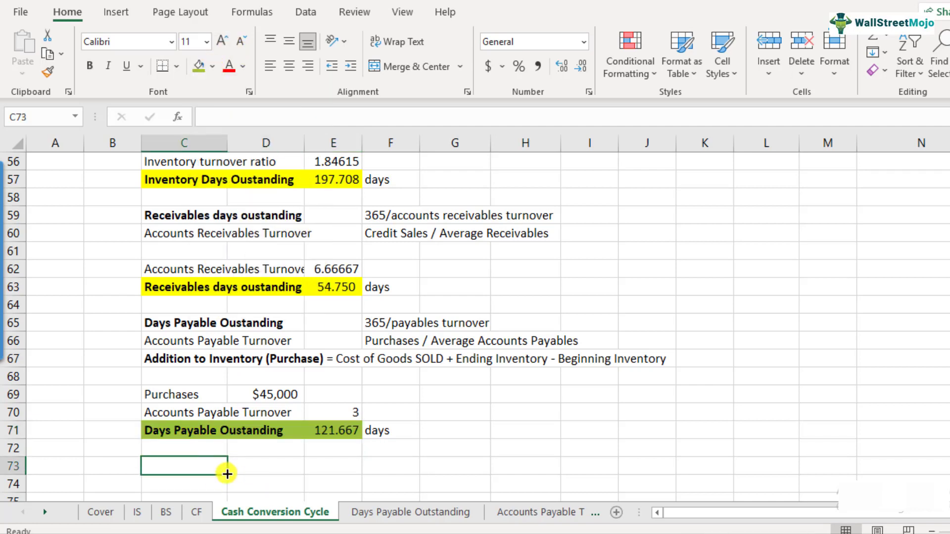
pyautogui.write('Cash ')
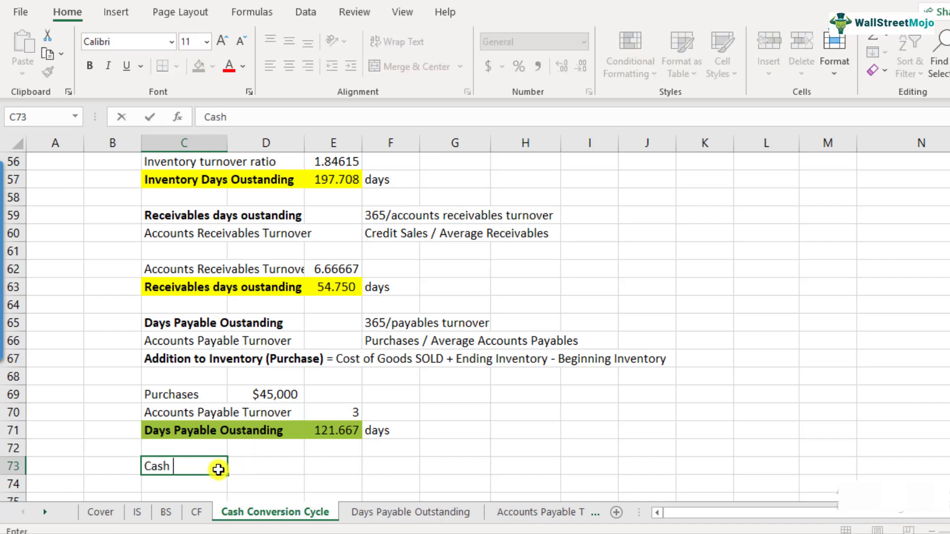
pyautogui.write('Conversion Cycle')
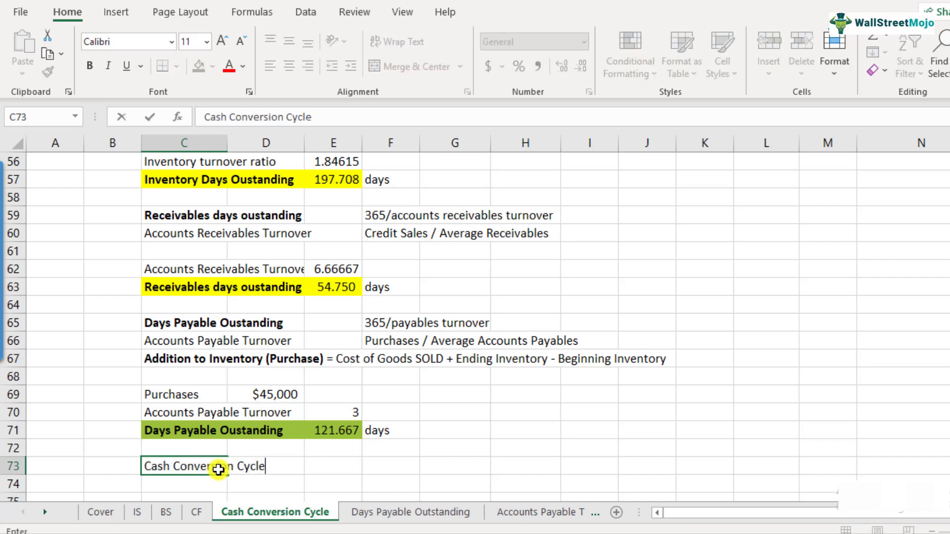
pyautogui.press('Return')
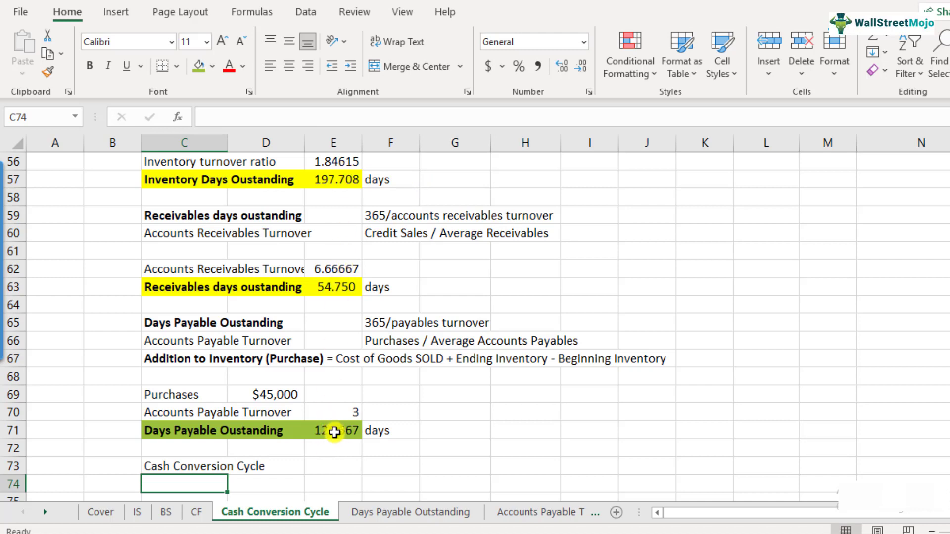
# Calculate the cash conversion cycle in E73 as inventory days plus receivables days minus days payable, using =E57+E63-E71.
pyautogui.click(329, 468)
pyautogui.write('=')
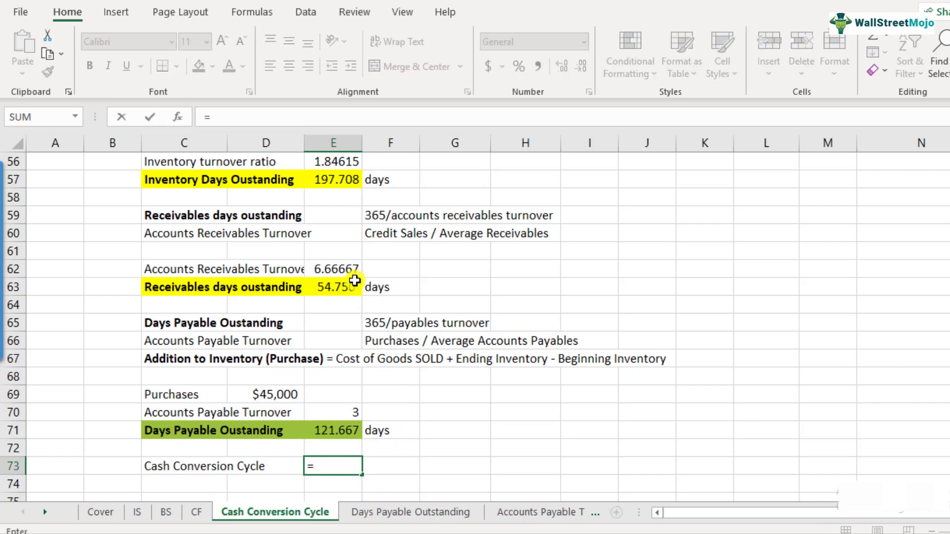
pyautogui.click(342, 182)
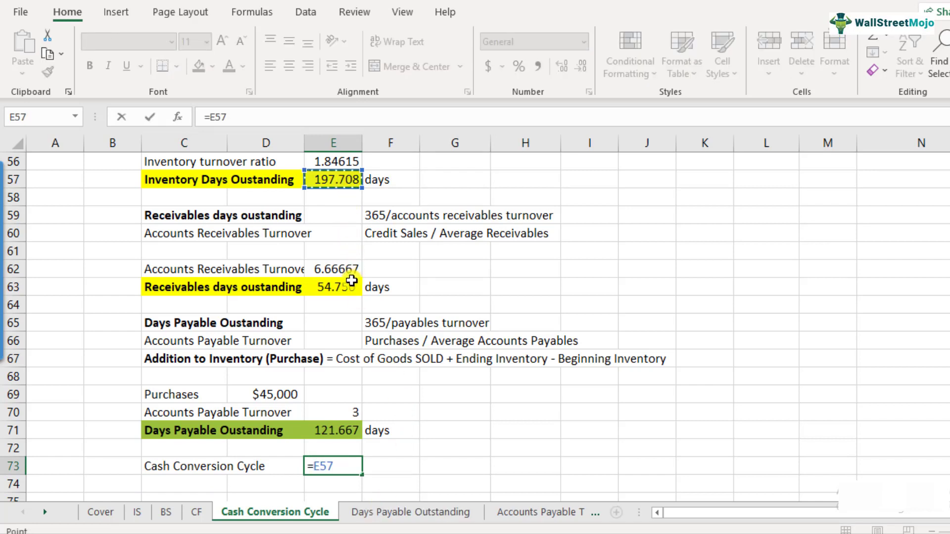
pyautogui.write('+')
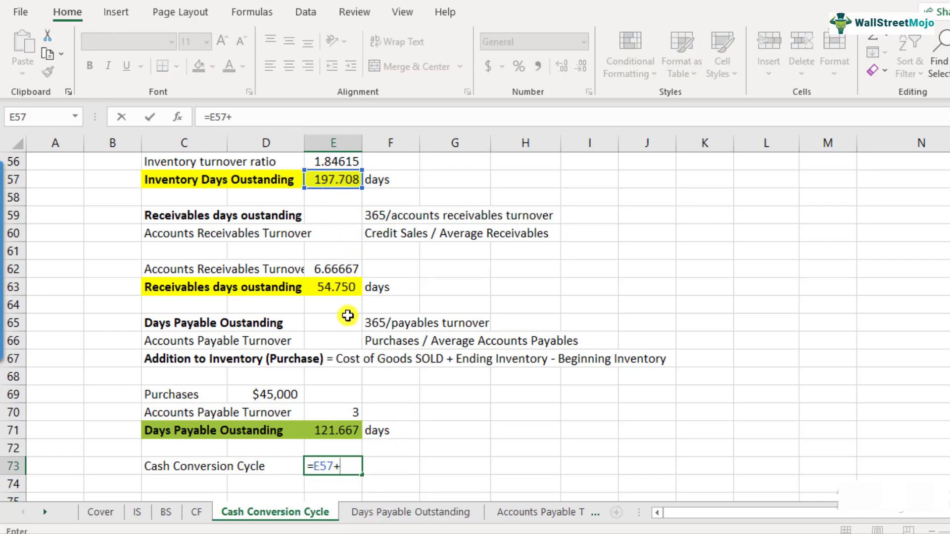
pyautogui.click(350, 287)
pyautogui.write('-')
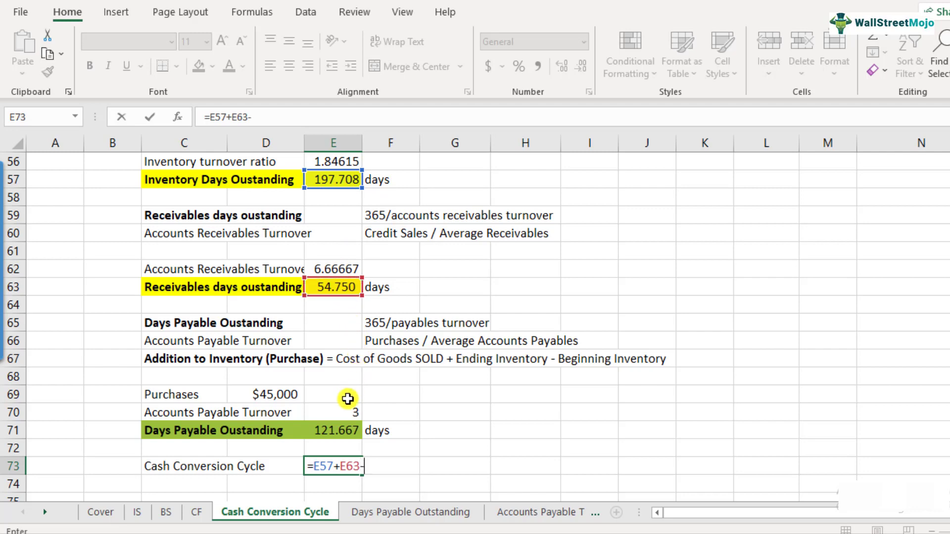
pyautogui.click(337, 430)
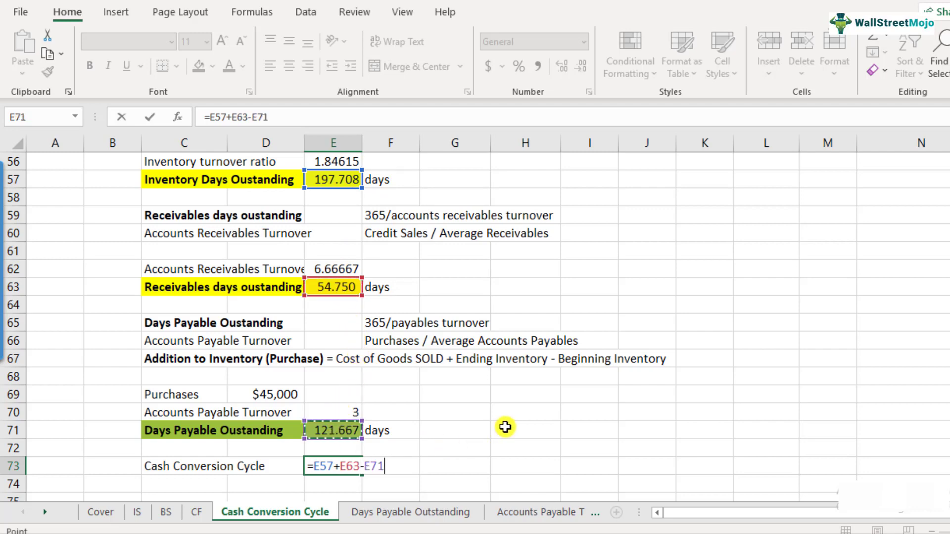
pyautogui.press('Return')
# Make the cash conversion cycle row C73:E73 bold and enter the unit "days" in F73.
pyautogui.scroll(-1, 502, 433)
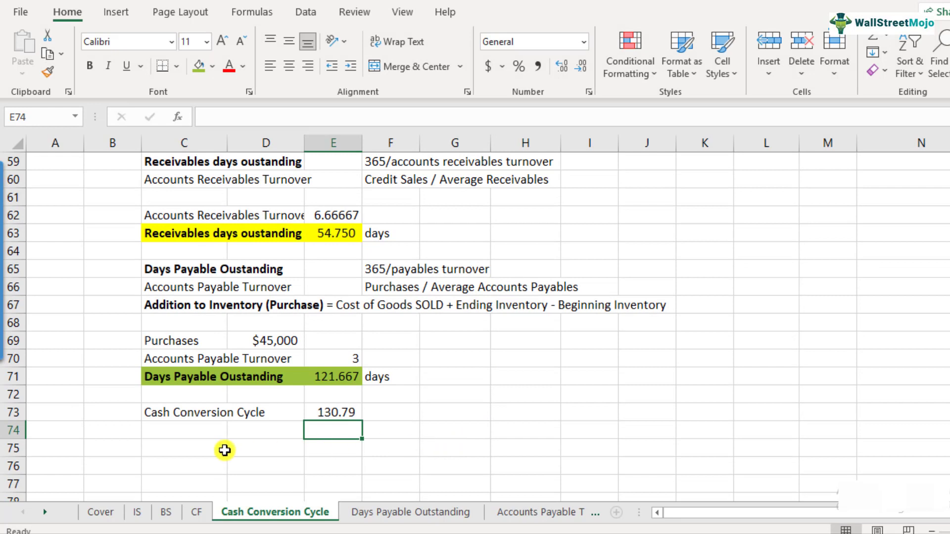
pyautogui.moveTo(159, 414); pyautogui.dragTo(341, 415)
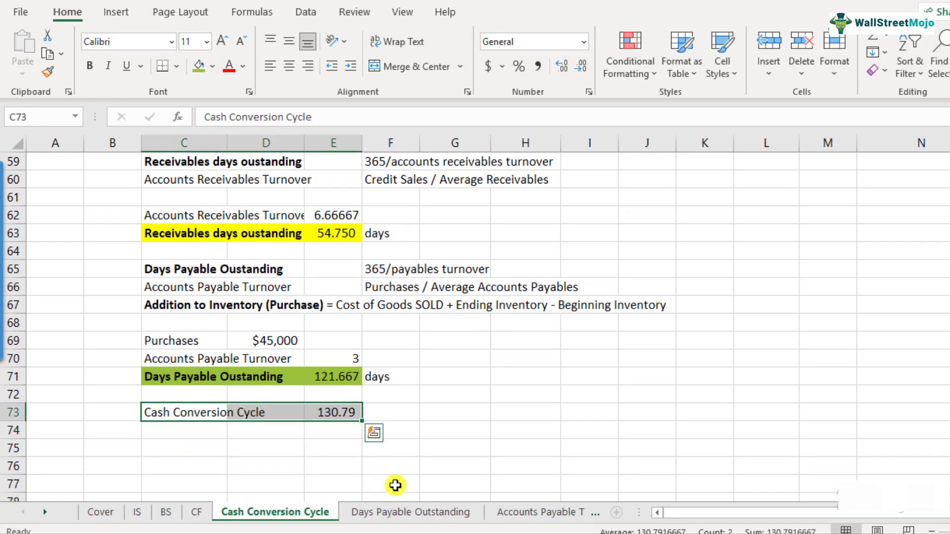
pyautogui.hotkey('ctrl', 'b')
pyautogui.click(431, 413)
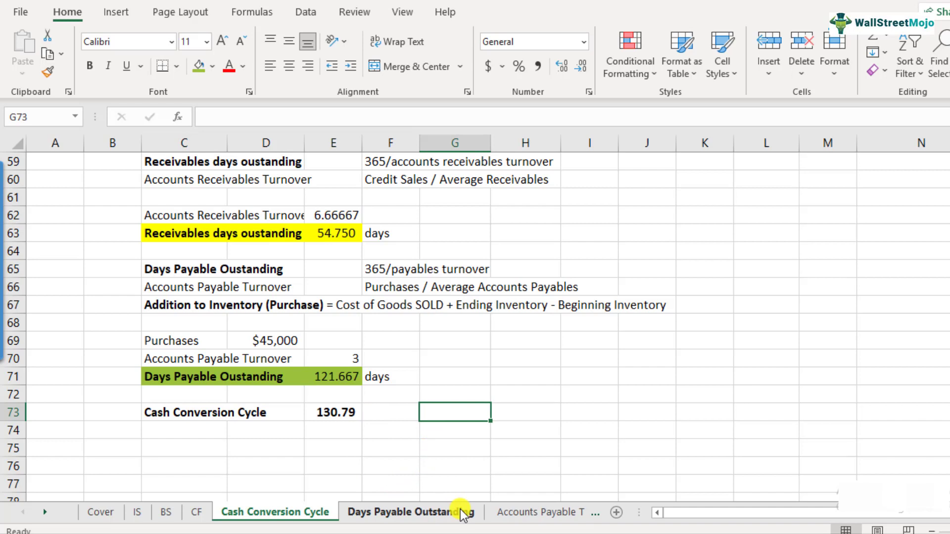
pyautogui.press('Left')
pyautogui.write('days')
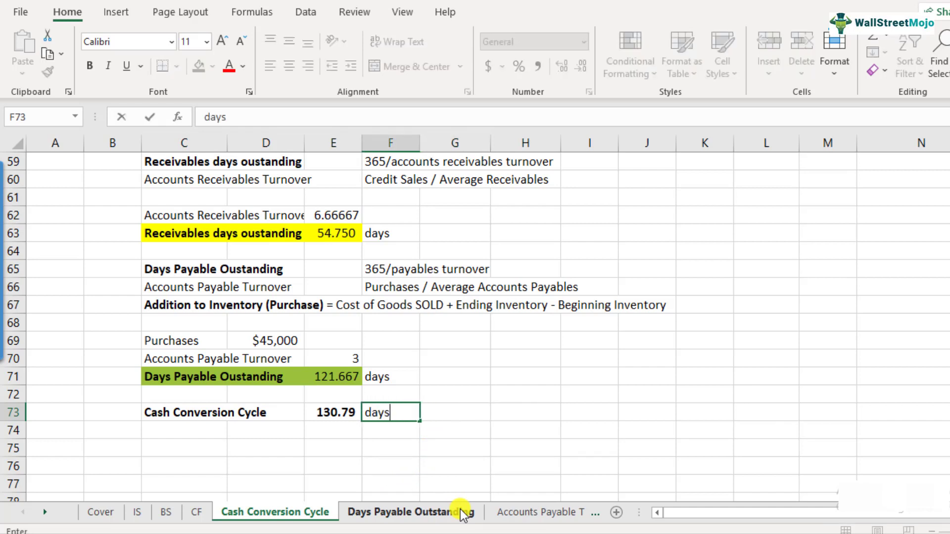
pyautogui.press('Return')
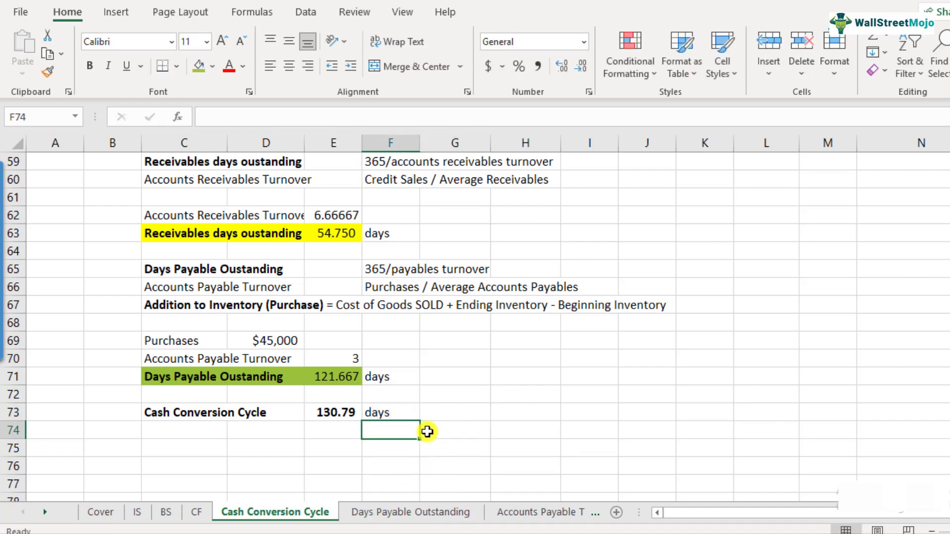
# Review the worked example from the sample figures through inventory, receivables and payable days to the cash conversion cycle.
pyautogui.scroll(2, 380, 403)
pyautogui.scroll(1, 380, 403)
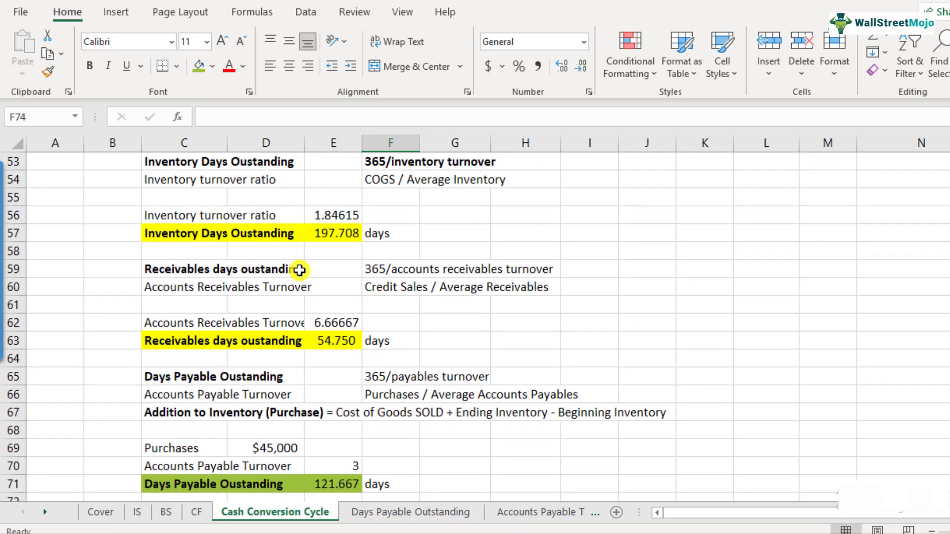
pyautogui.scroll(1, 299, 274)
pyautogui.scroll(1, 299, 274)
pyautogui.scroll(3, 276, 325)
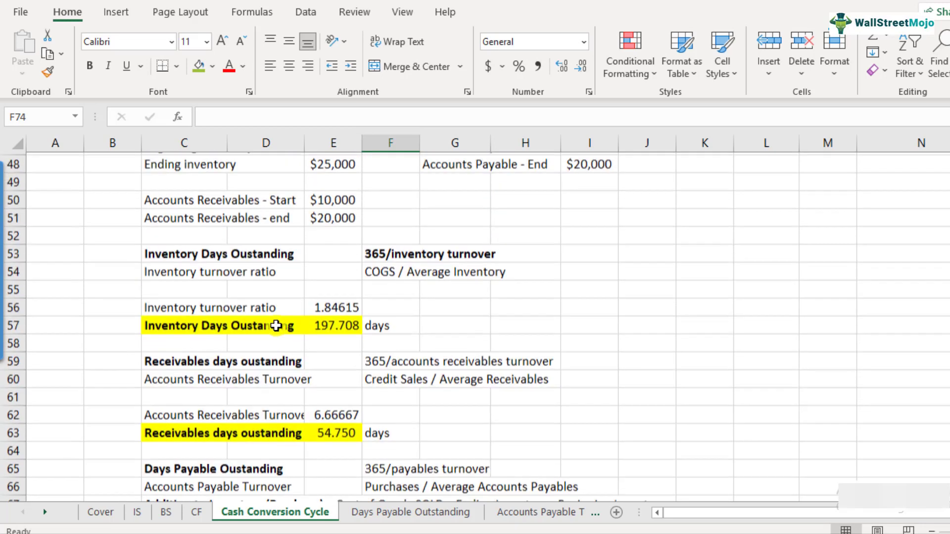
pyautogui.scroll(1, 240, 364)
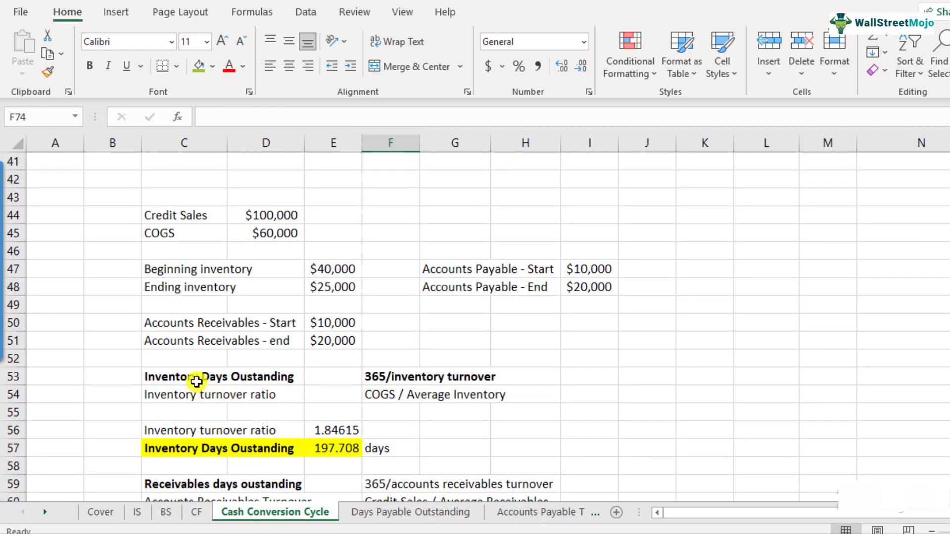
pyautogui.scroll(-1, 197, 381)
pyautogui.scroll(-3, 197, 381)
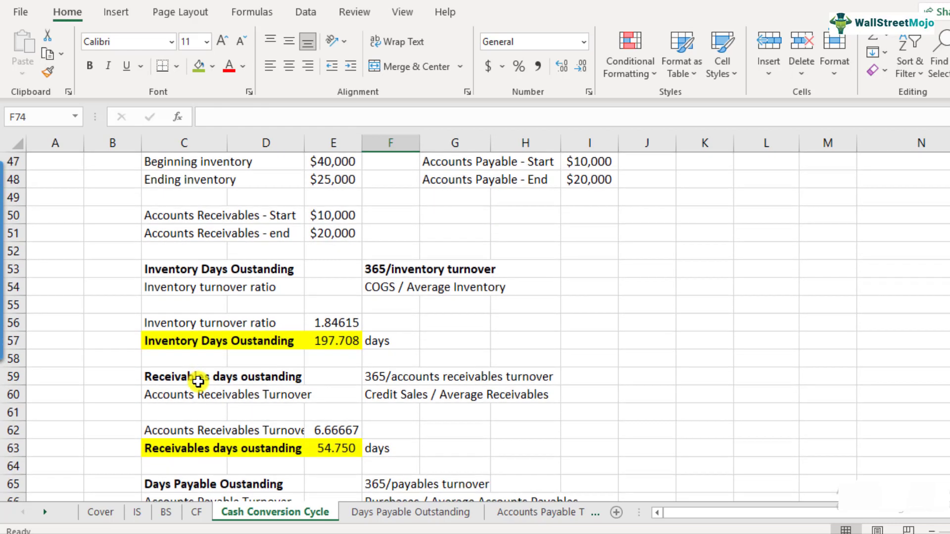
pyautogui.scroll(-2, 198, 381)
pyautogui.scroll(-1, 199, 382)
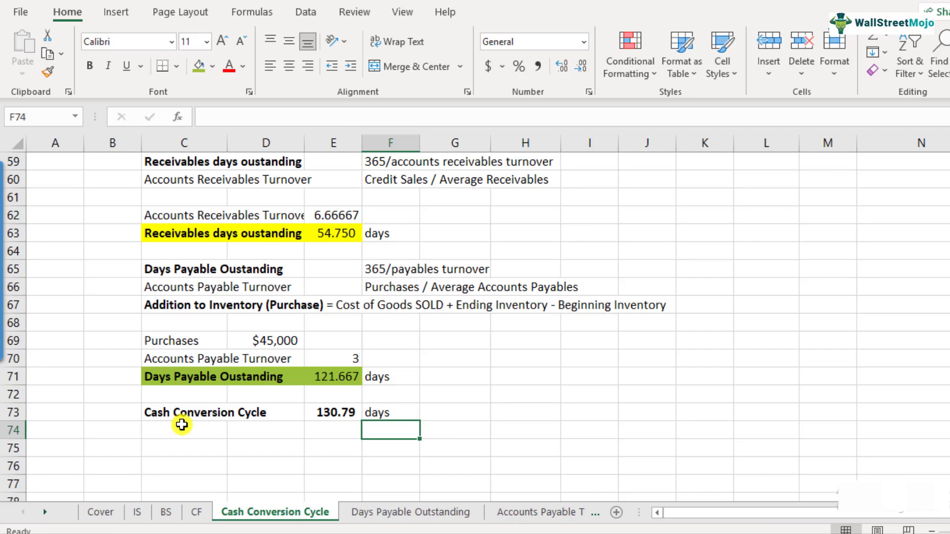
# Go to the BS sheet and locate the Cash Collection Cycle row in the Days section, B116.
pyautogui.click(166, 512)
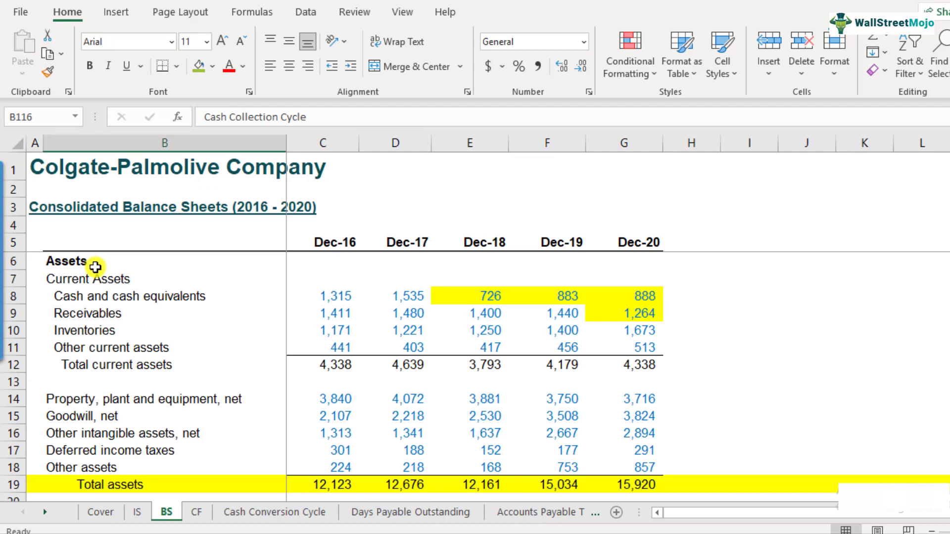
pyautogui.scroll(-20, 103, 284)
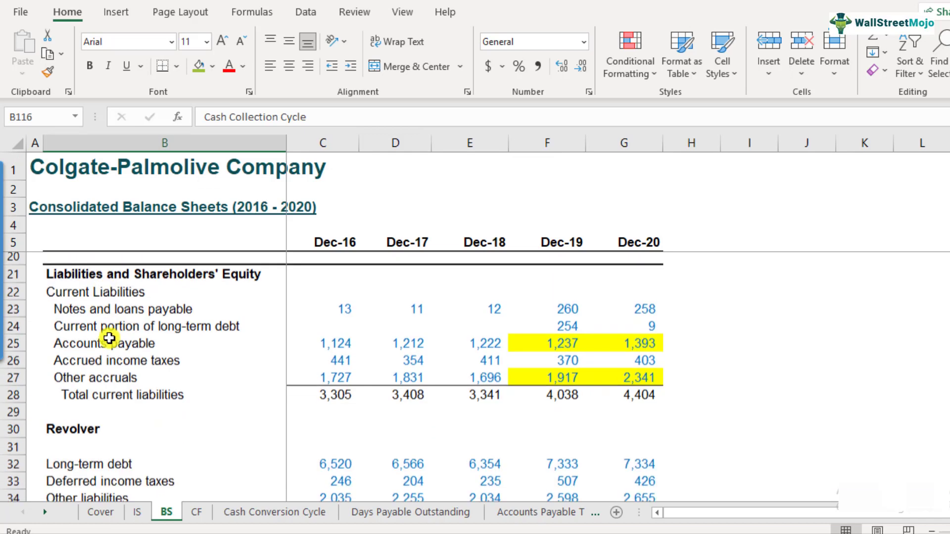
pyautogui.scroll(-9, 112, 385)
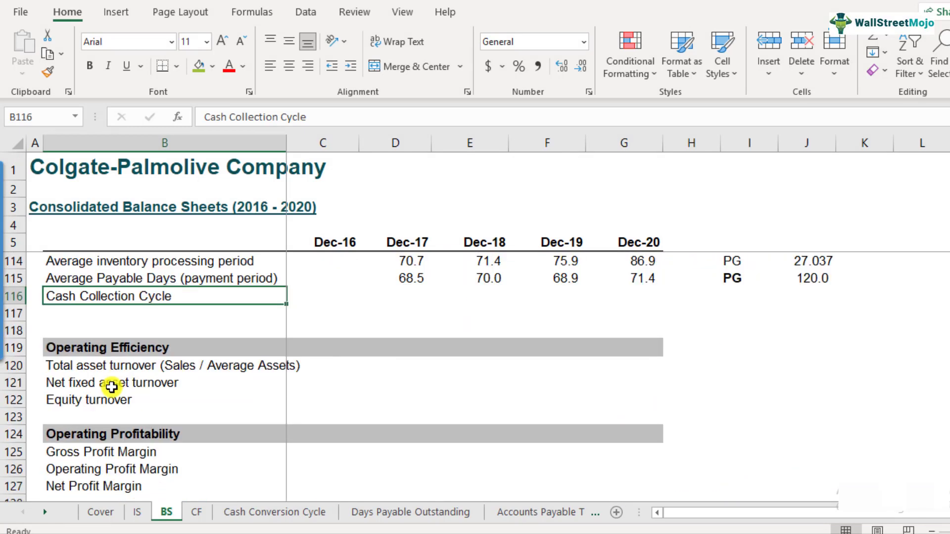
pyautogui.scroll(1, 104, 385)
pyautogui.click(11, 348)
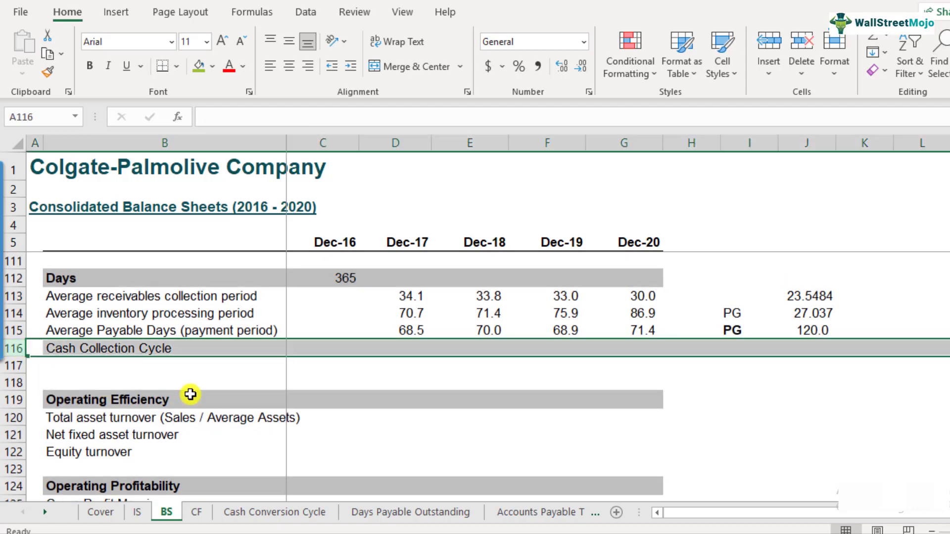
pyautogui.scroll(1, 188, 396)
pyautogui.scroll(1, 149, 426)
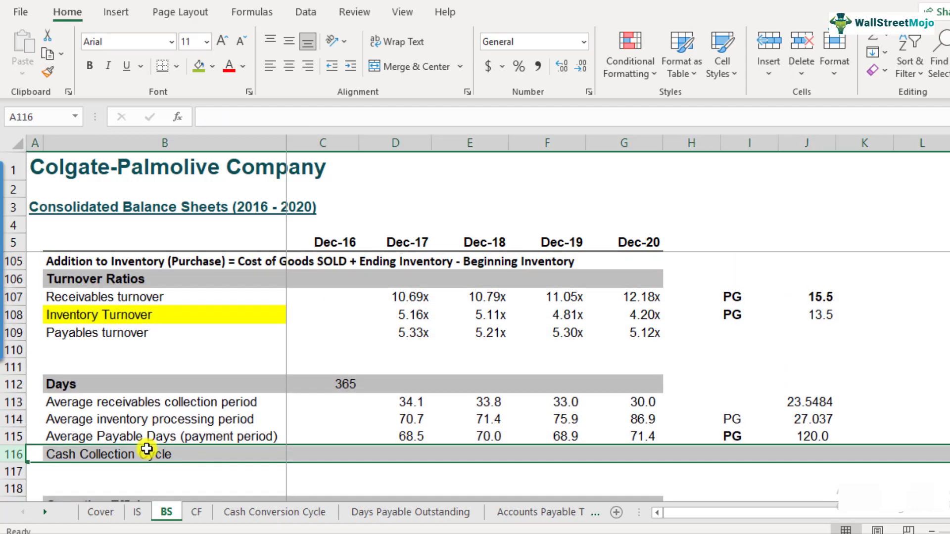
pyautogui.click(147, 453)
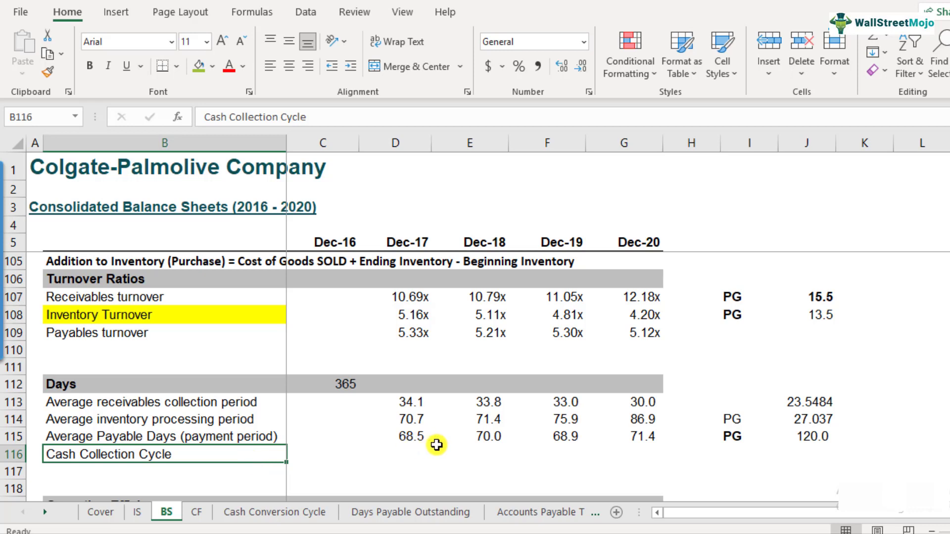
# Examine the turnover ratios in D107:G109 and the receivables, inventory and payable days in D113:G115 for the Cash Collection Cycle.
pyautogui.moveTo(397, 297); pyautogui.dragTo(648, 330)
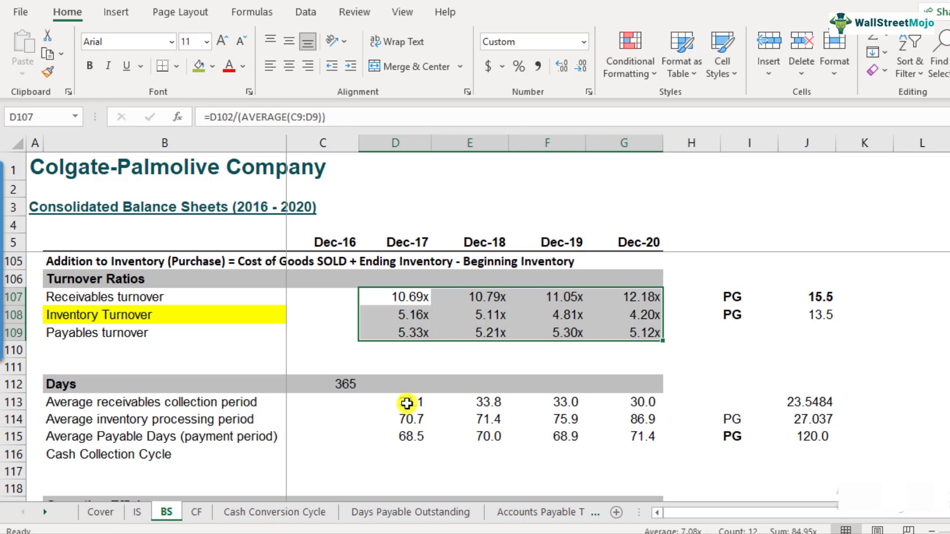
pyautogui.moveTo(407, 403); pyautogui.dragTo(640, 434)
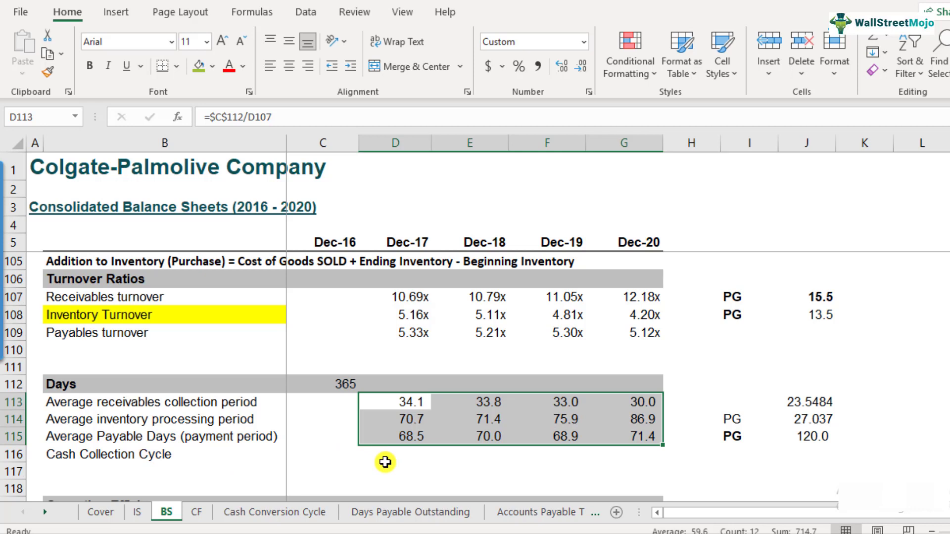
pyautogui.click(187, 420)
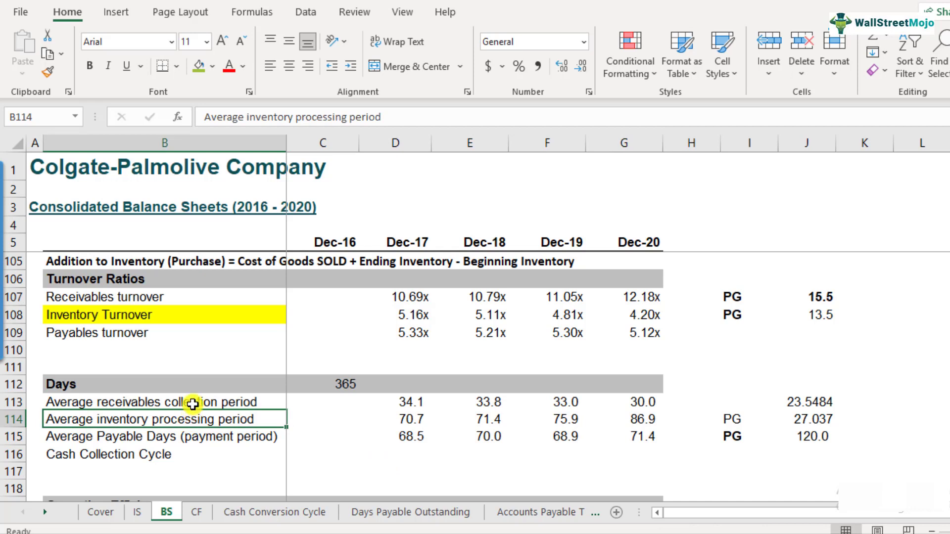
pyautogui.click(192, 405)
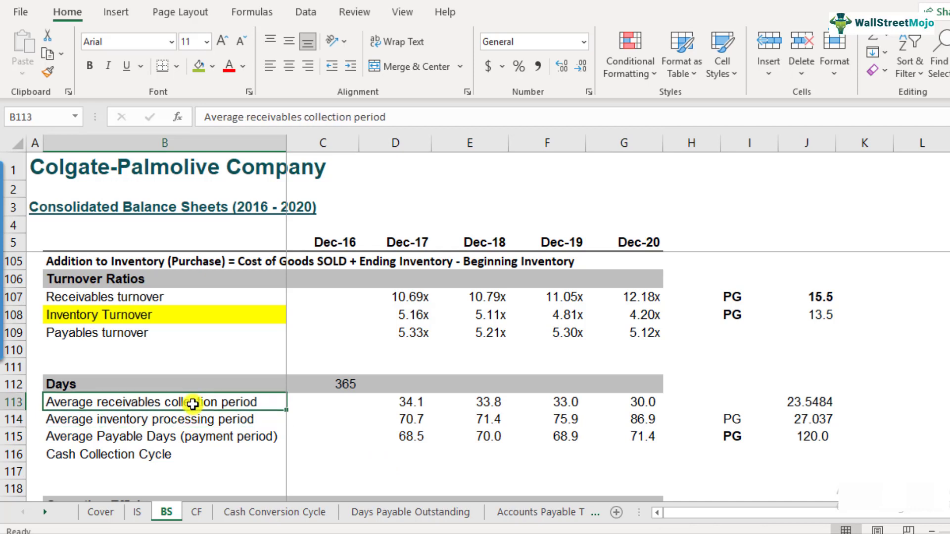
pyautogui.click(184, 437)
pyautogui.click(185, 454)
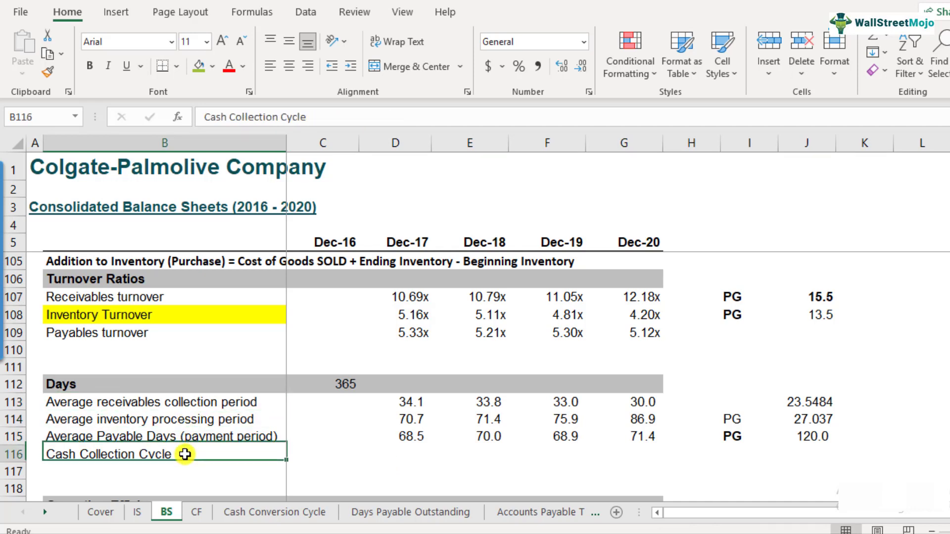
# Calculate the Dec-17 Cash Collection Cycle in D116 with the formula =D113+D114-D115.
pyautogui.click(393, 458)
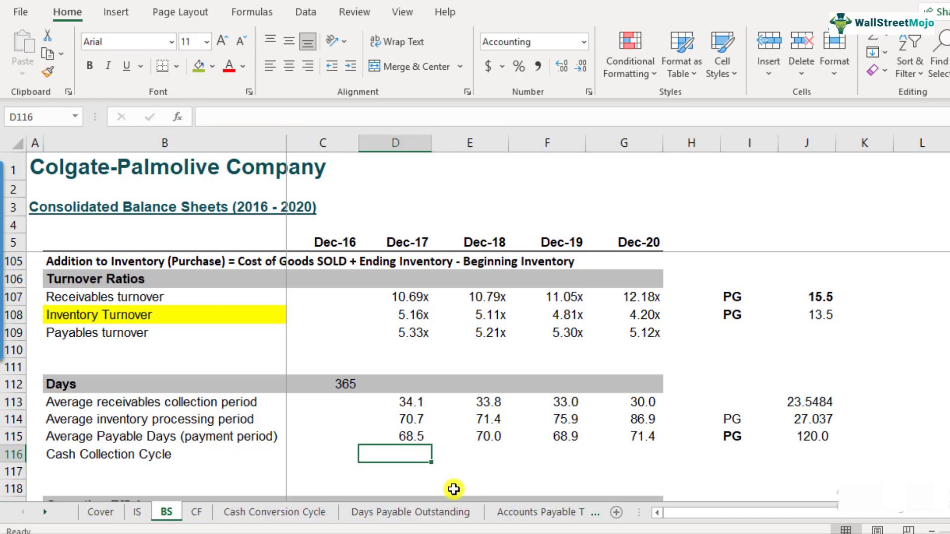
pyautogui.write('=')
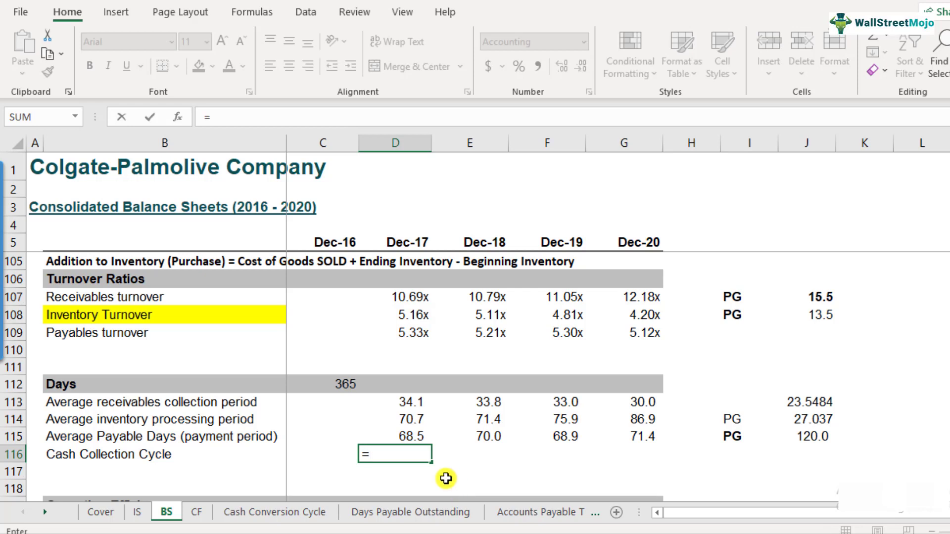
pyautogui.click(397, 398)
pyautogui.write('+')
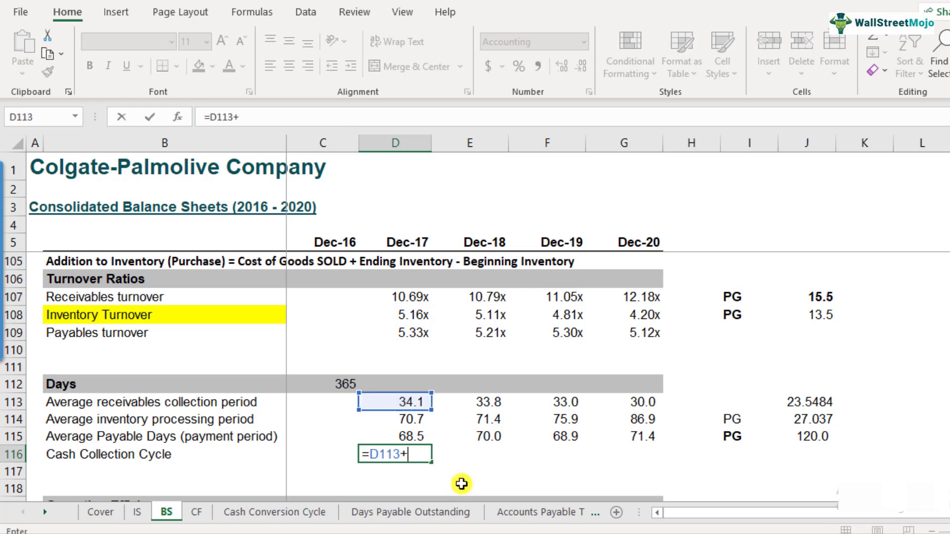
pyautogui.click(400, 426)
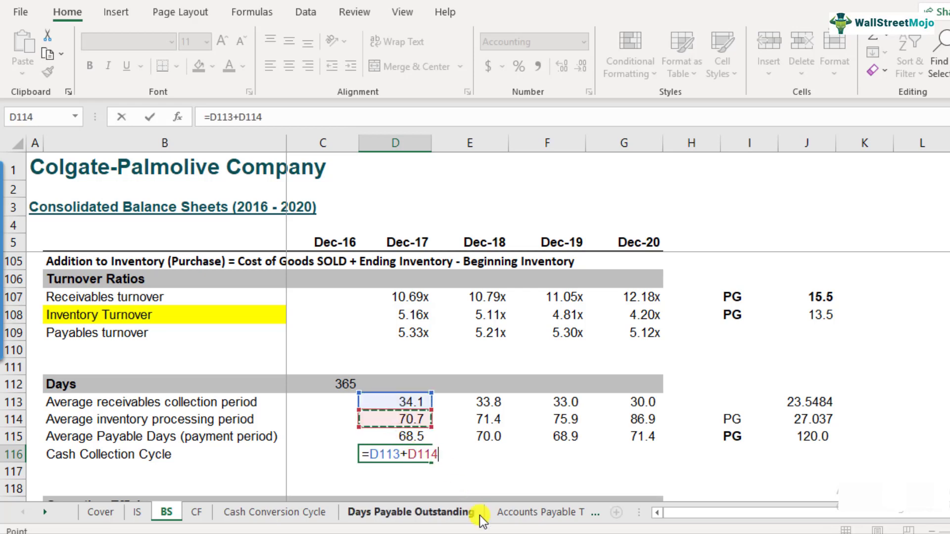
pyautogui.write('-')
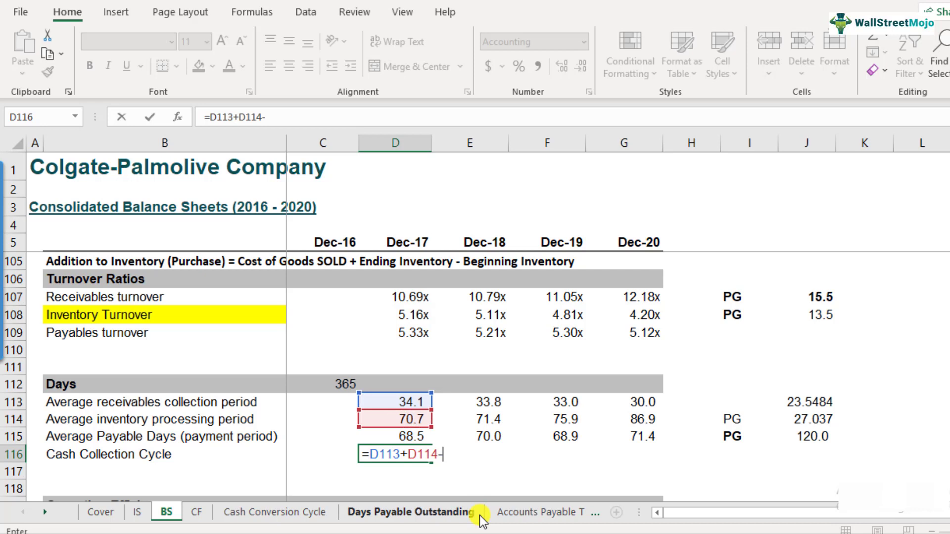
pyautogui.click(411, 435)
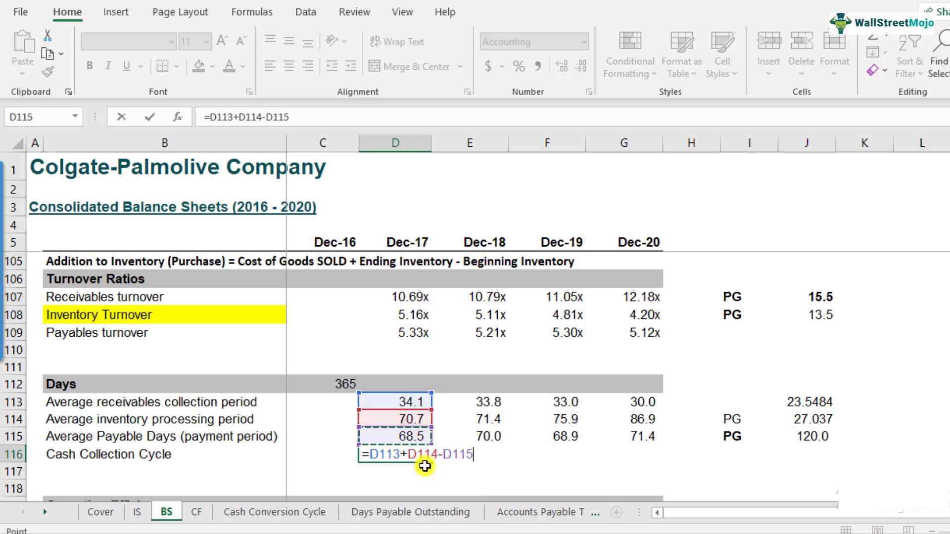
pyautogui.press('Return')
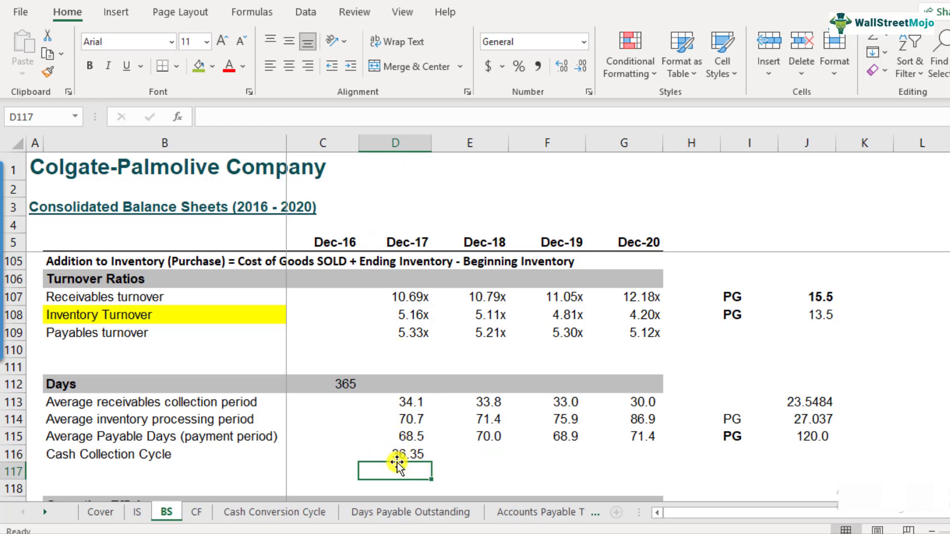
# Copy the Cash Collection Cycle formula from D116 across to the Dec-18 through Dec-20 columns, E116:G116.
pyautogui.press('Up')
pyautogui.hotkey('ctrl', 'c')
pyautogui.hotkey('shift', 'Right')
pyautogui.hotkey('shift', 'Right')
pyautogui.hotkey('shift', 'Right')
pyautogui.hotkey('ctrl', 'v')
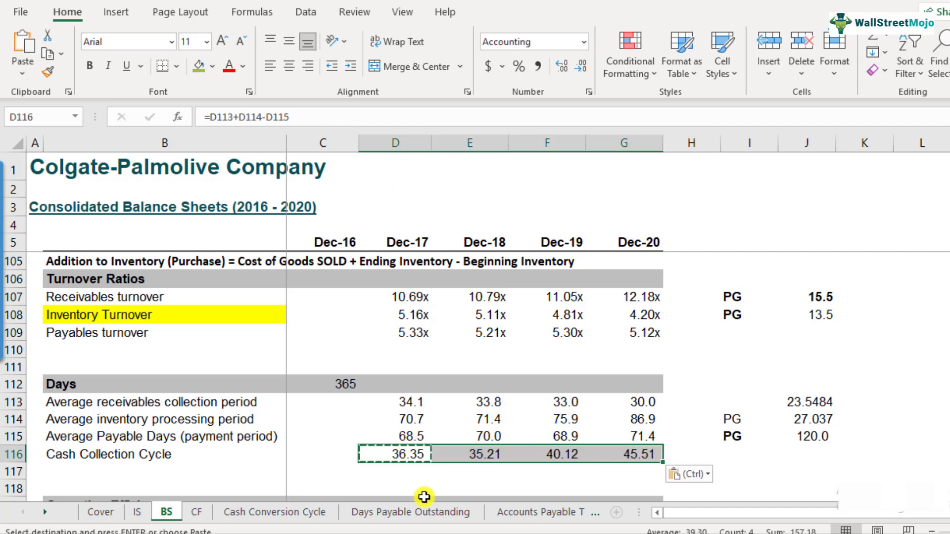
# Compare the Cash Collection Cycle results in D116:G116 from Dec-17 through Dec-20.
pyautogui.press('Left')
pyautogui.press('Down')
pyautogui.press('Up')
pyautogui.press('Right')
pyautogui.press('Right')
pyautogui.press('Right')
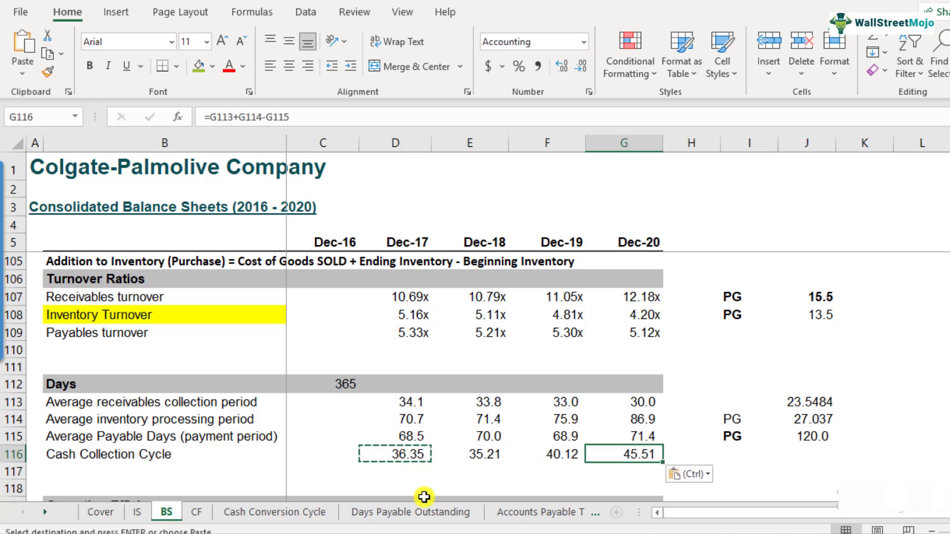
pyautogui.press('Left')
pyautogui.press('Left')
pyautogui.press('Left')
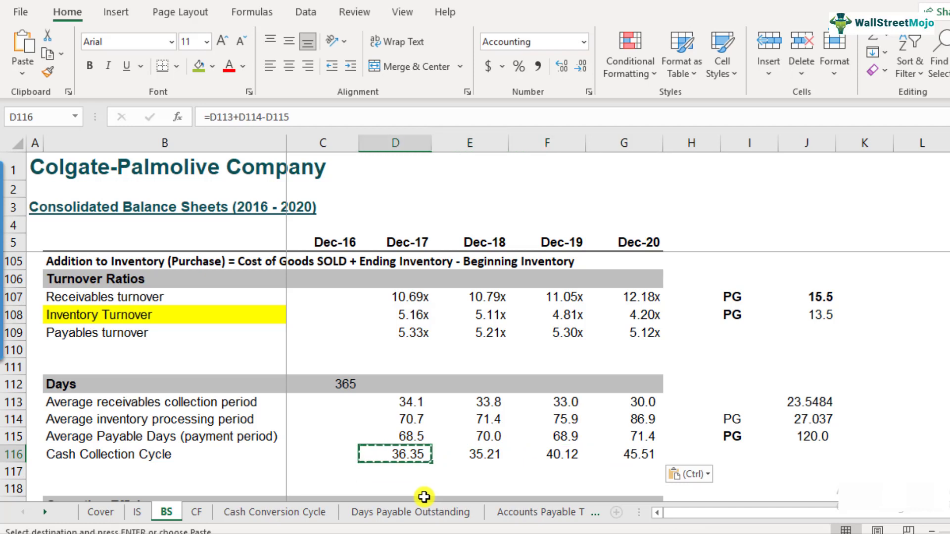
pyautogui.press('Right')
pyautogui.press('Right')
pyautogui.press('Right')
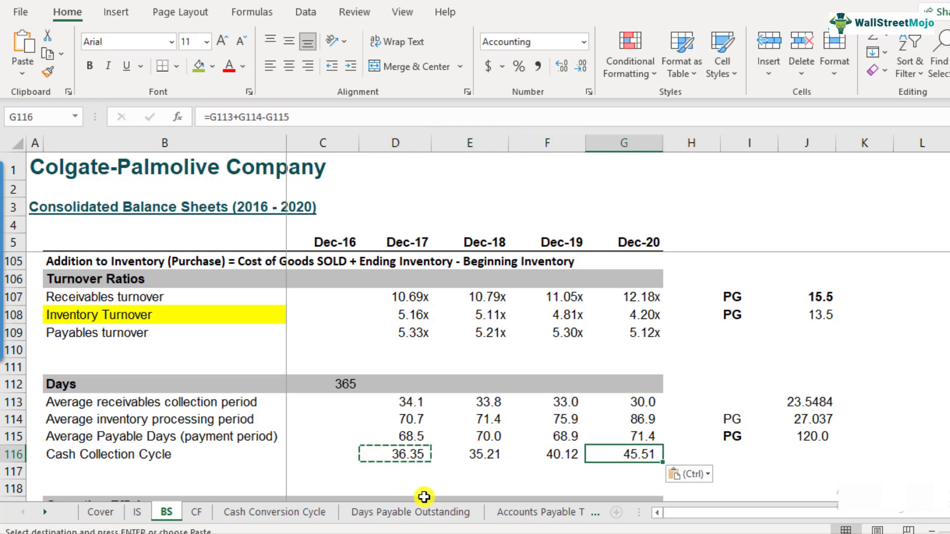
pyautogui.press('Left')
pyautogui.press('Left')
pyautogui.press('Left')
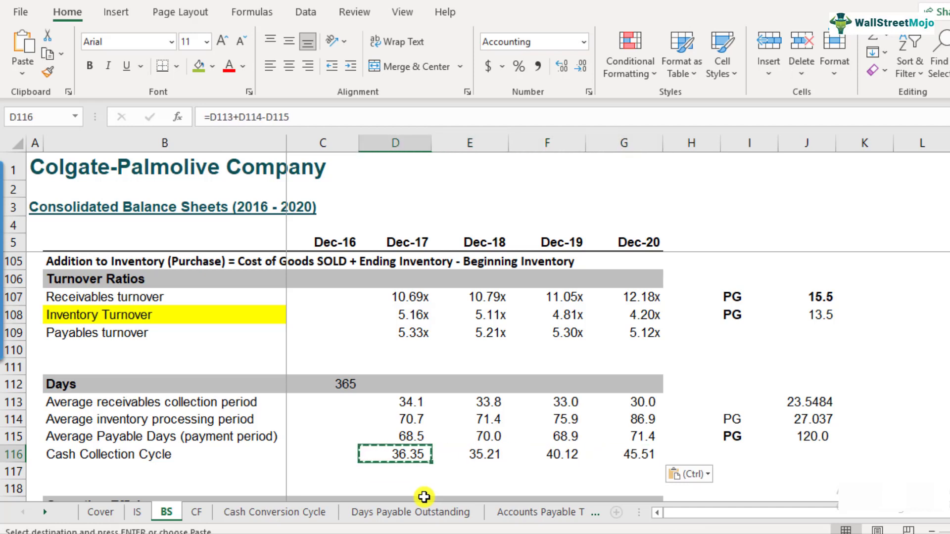
# Inspect the Cash Collection Cycle formulas in D116 and G116 to see which day figures they reference.
pyautogui.press('F2')
pyautogui.press('Tab')
pyautogui.press('Right')
pyautogui.press('Right')
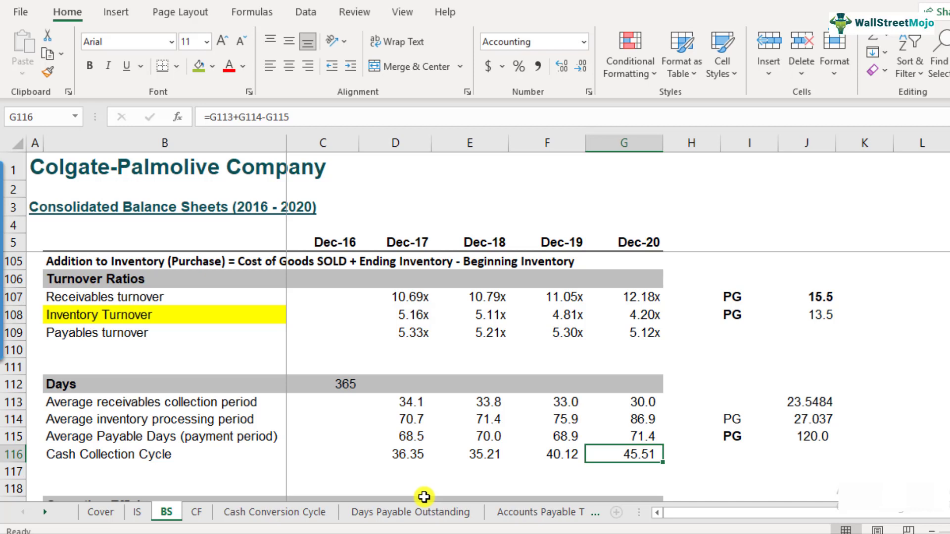
pyautogui.press('F2')
pyautogui.press('Escape')
pyautogui.press('Left')
pyautogui.press('Left')
pyautogui.press('Left')
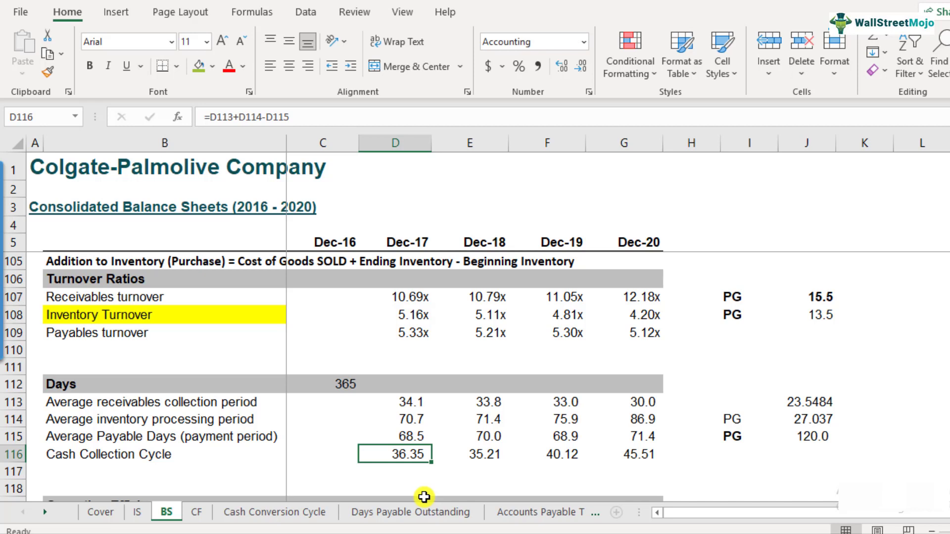
# Copy the bold PG label from I115 into I116 beside the Cash Collection Cycle row.
pyautogui.press('Right')
pyautogui.press('Right')
pyautogui.press('Right')
pyautogui.press('Right')
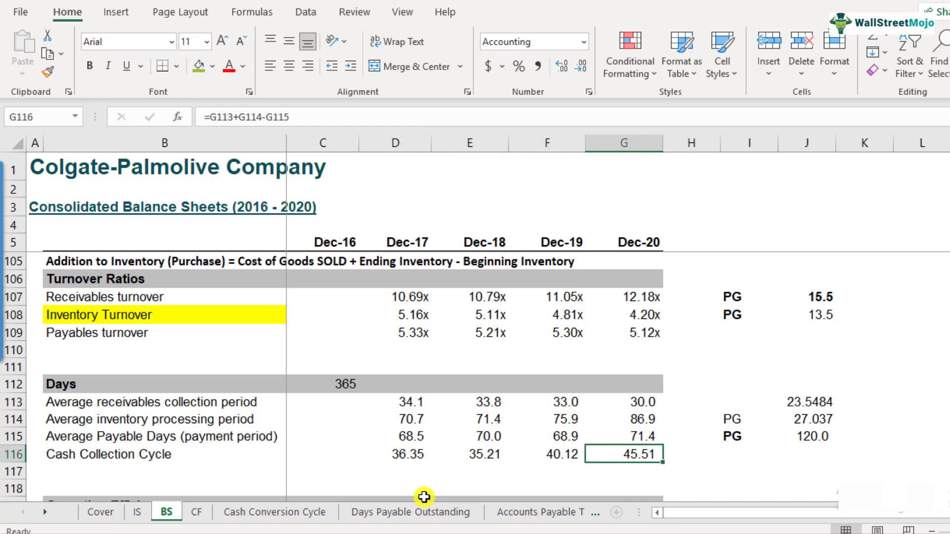
pyautogui.press('Up')
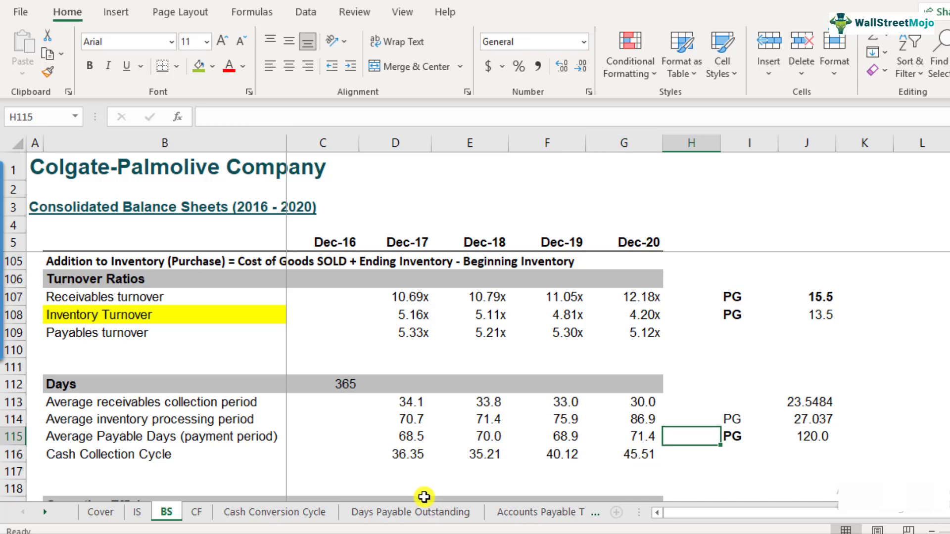
pyautogui.press('Right')
pyautogui.hotkey('ctrl', 'c')
pyautogui.press('Down')
pyautogui.hotkey('ctrl', 'v')
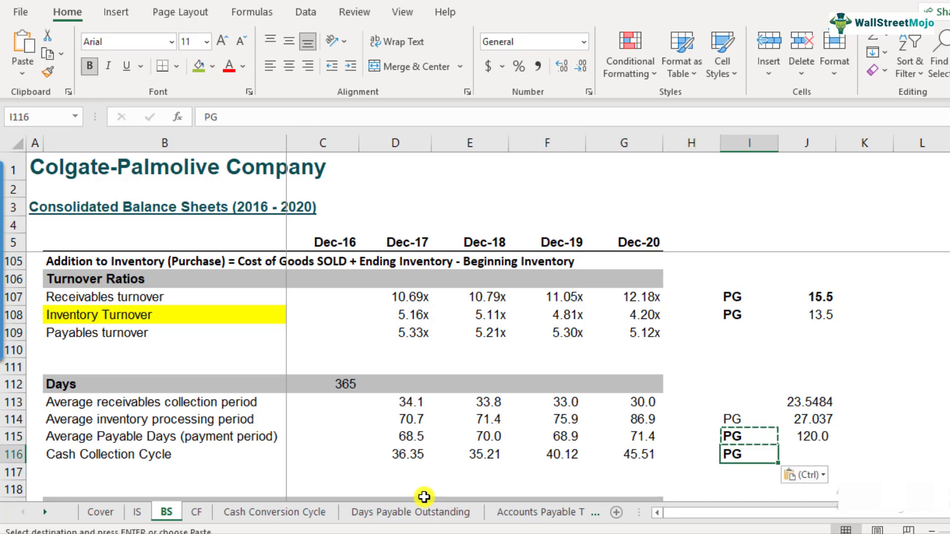
# Calculate PG's Cash Collection Cycle in J116 with the formula =J113+J114-J115, then select Colgate's Dec-20 result in G116.
pyautogui.press('Down')
pyautogui.press('Up')
pyautogui.press('Right')
pyautogui.write('=')
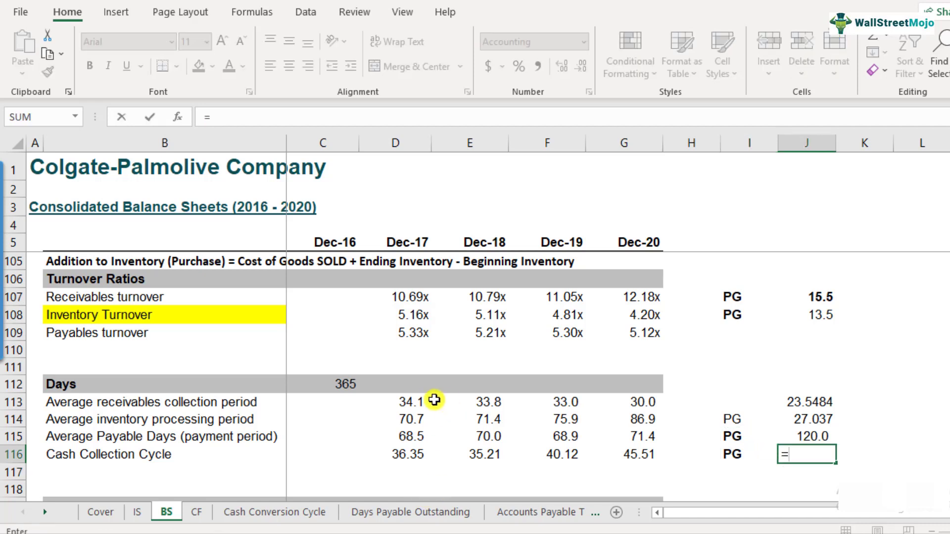
pyautogui.click(812, 404)
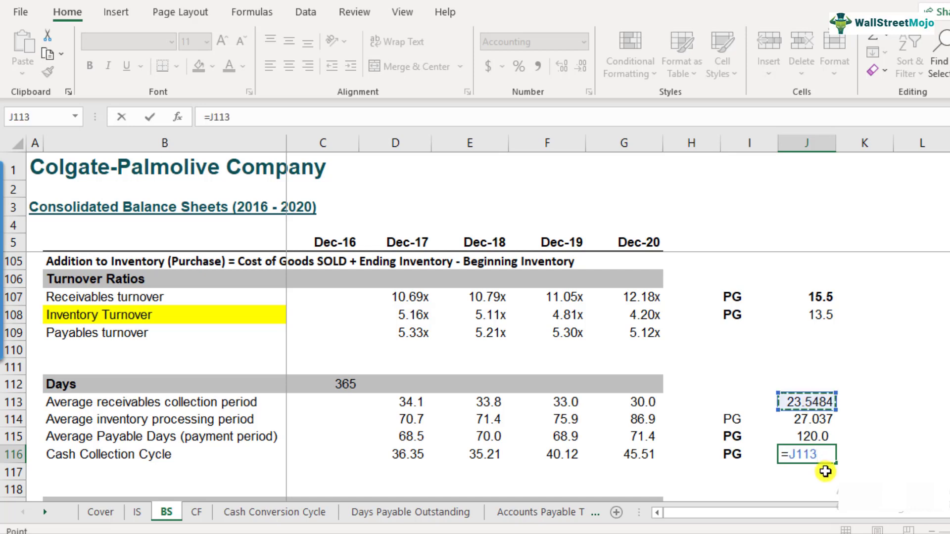
pyautogui.write('+')
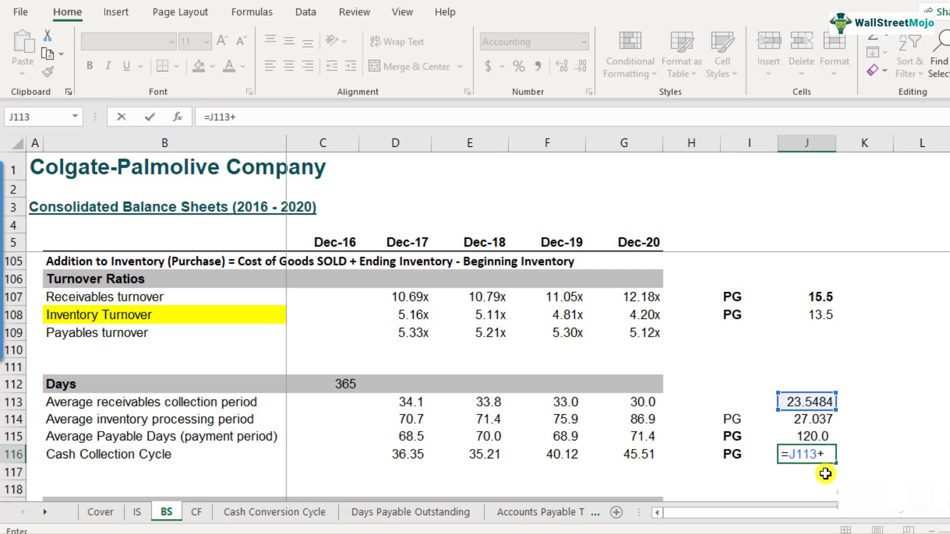
pyautogui.click(812, 421)
pyautogui.write('-')
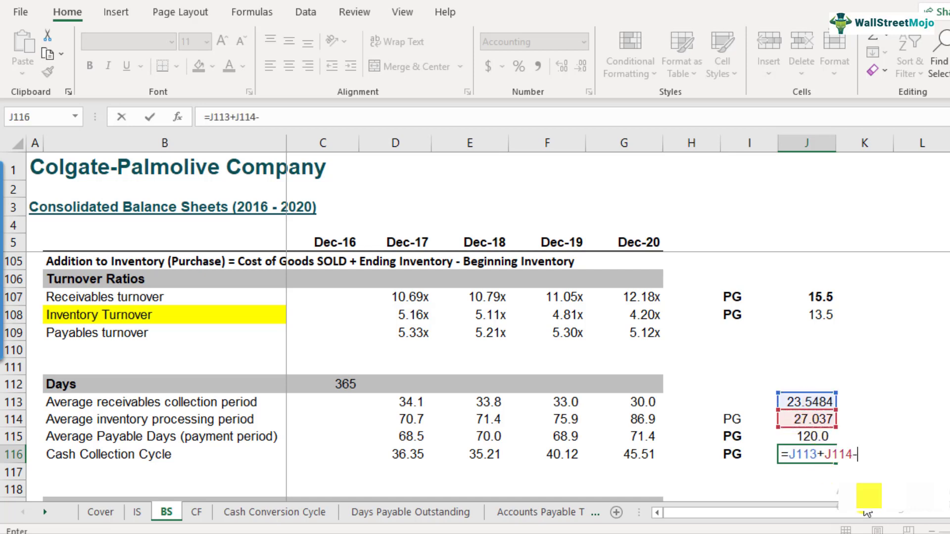
pyautogui.click(829, 437)
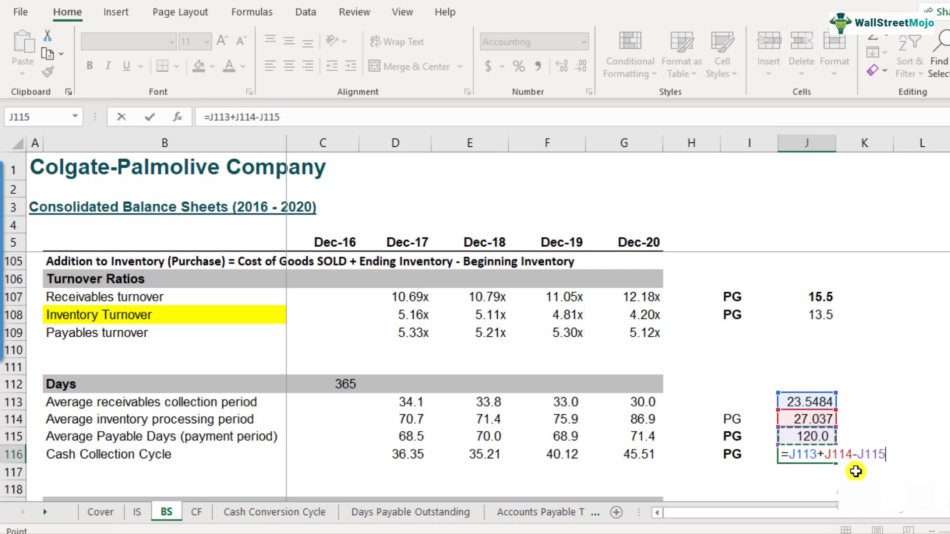
pyautogui.press('Return')
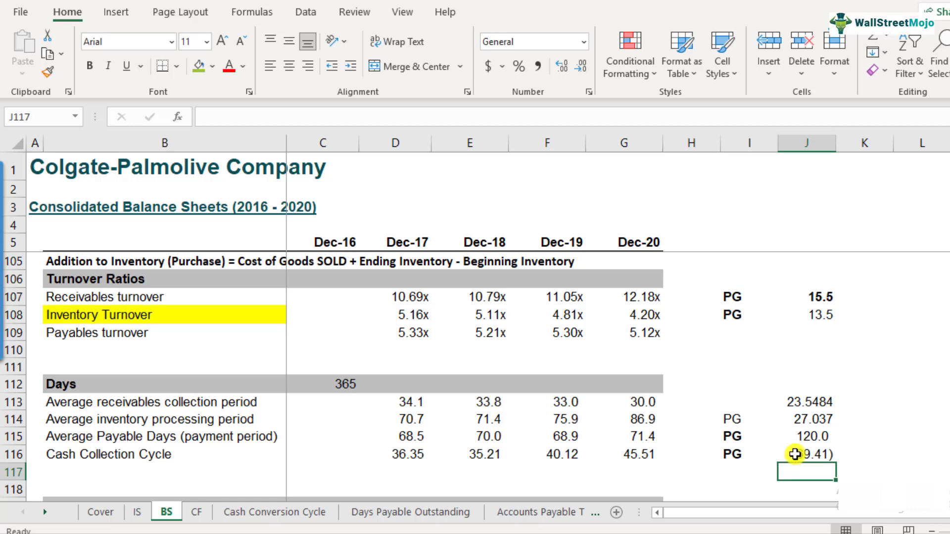
pyautogui.click(639, 454)
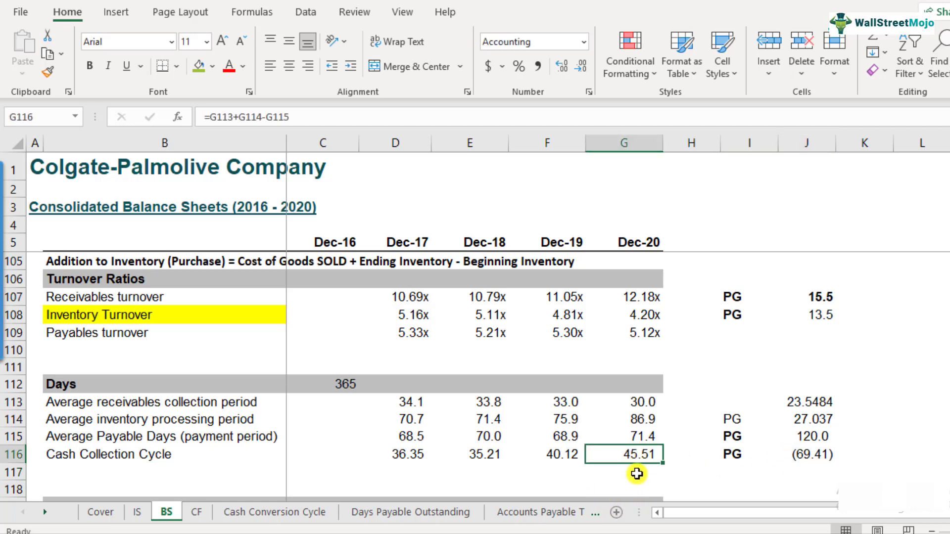